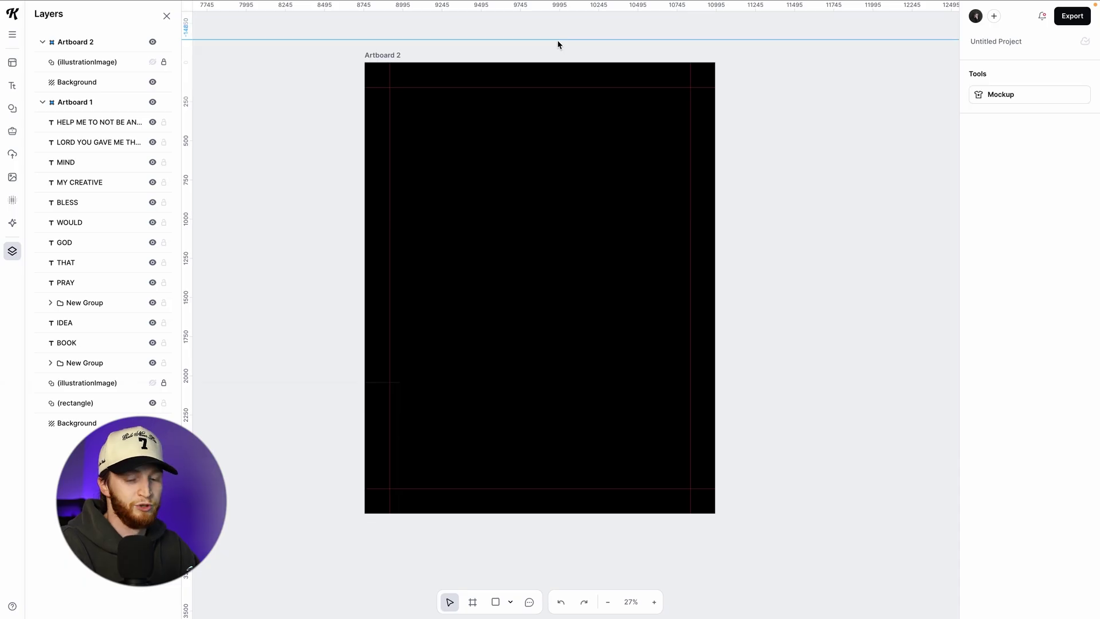
Add a headline text to Artboard 2 in the Neue Haas Grotesk typeface and colour it white (FFFFFF).
click(559, 44)
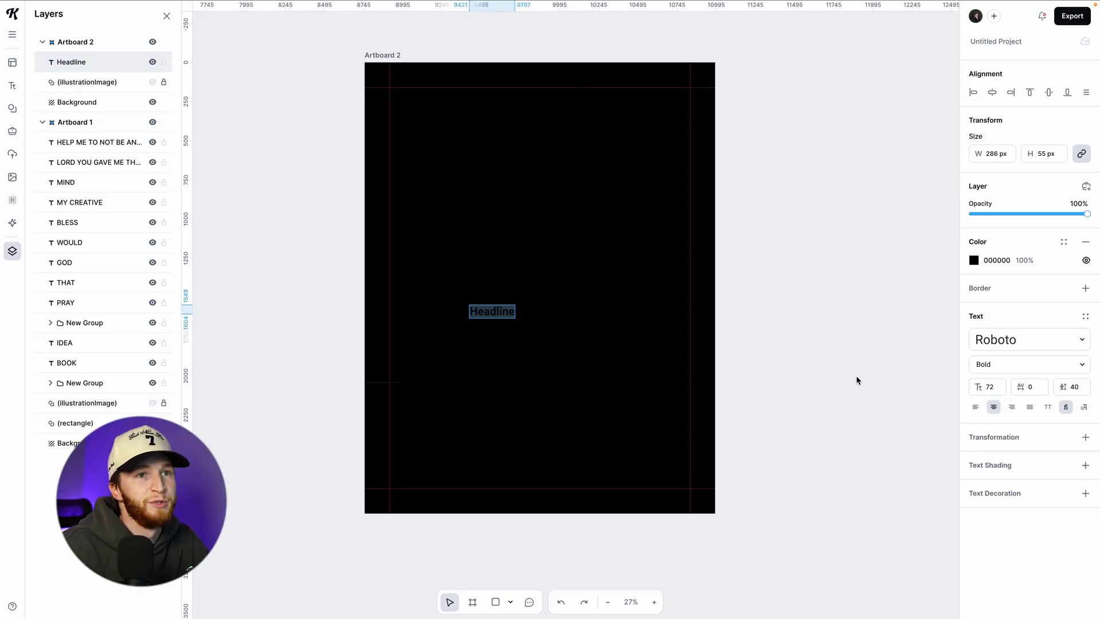
click(1007, 343)
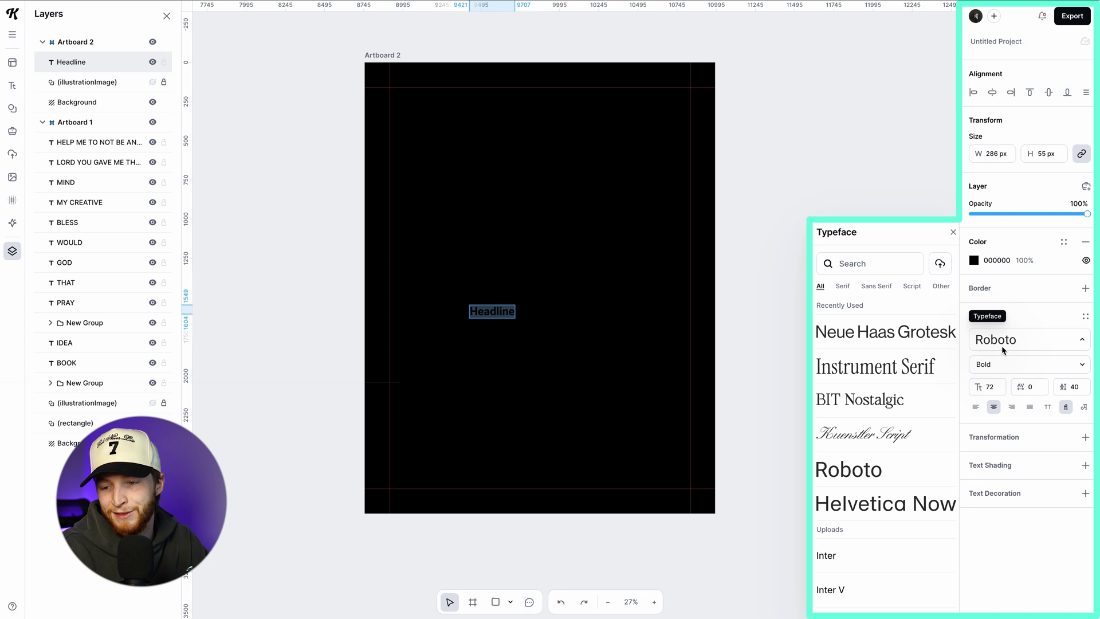
click(916, 337)
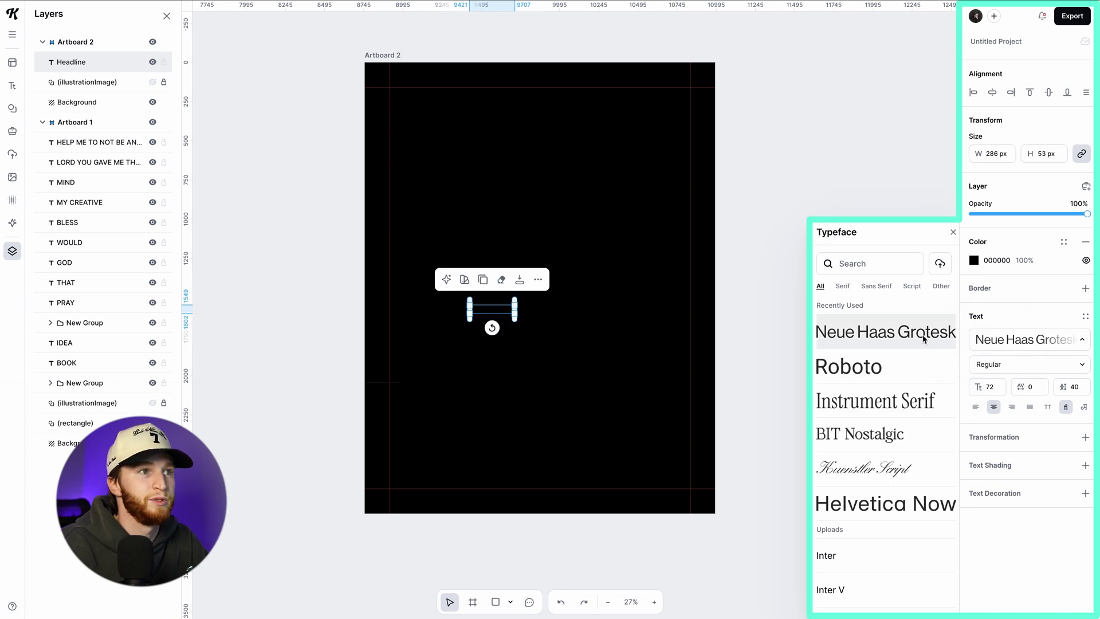
click(974, 261)
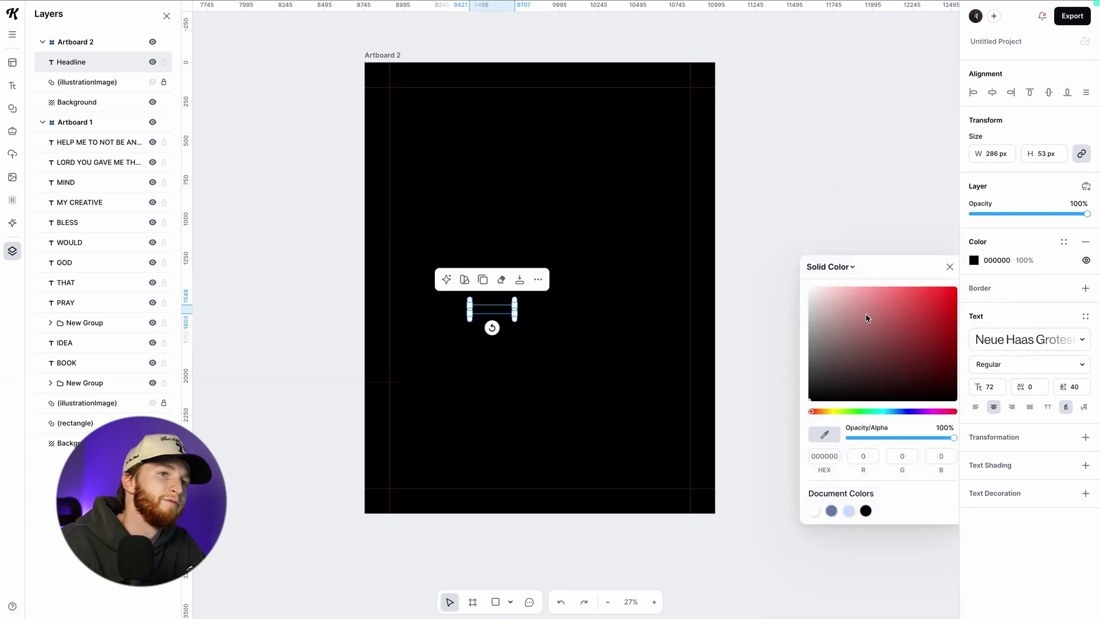
click(949, 267)
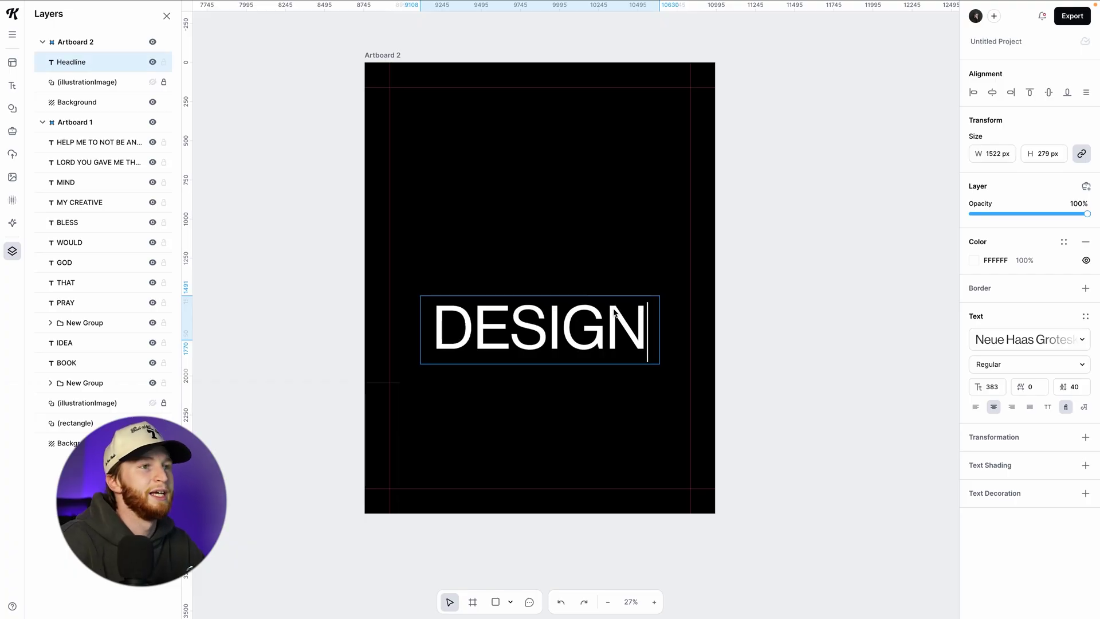
Move the DESIGN headline near the artboard's upper edge and tighten its letter spacing to -60.
drag(625, 318, 612, 142)
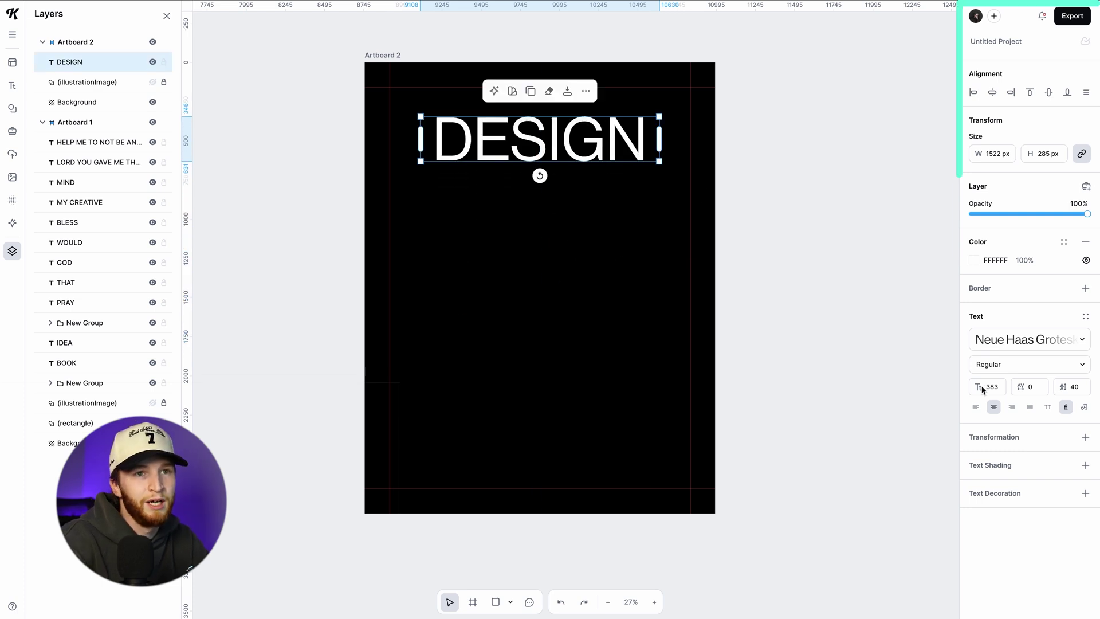
text(-40)
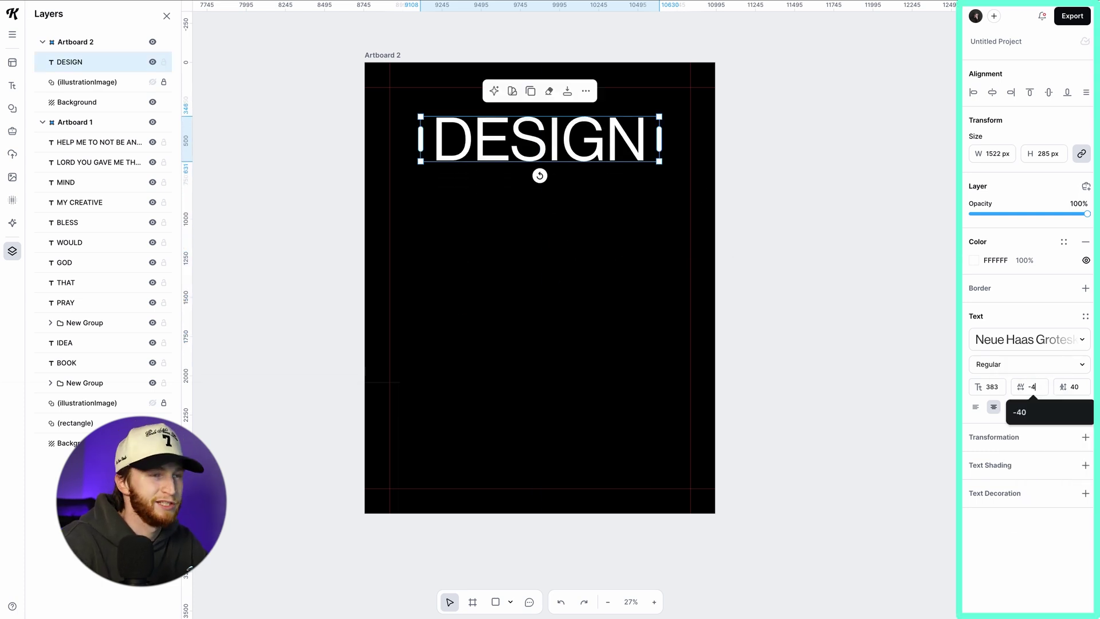
key(Return)
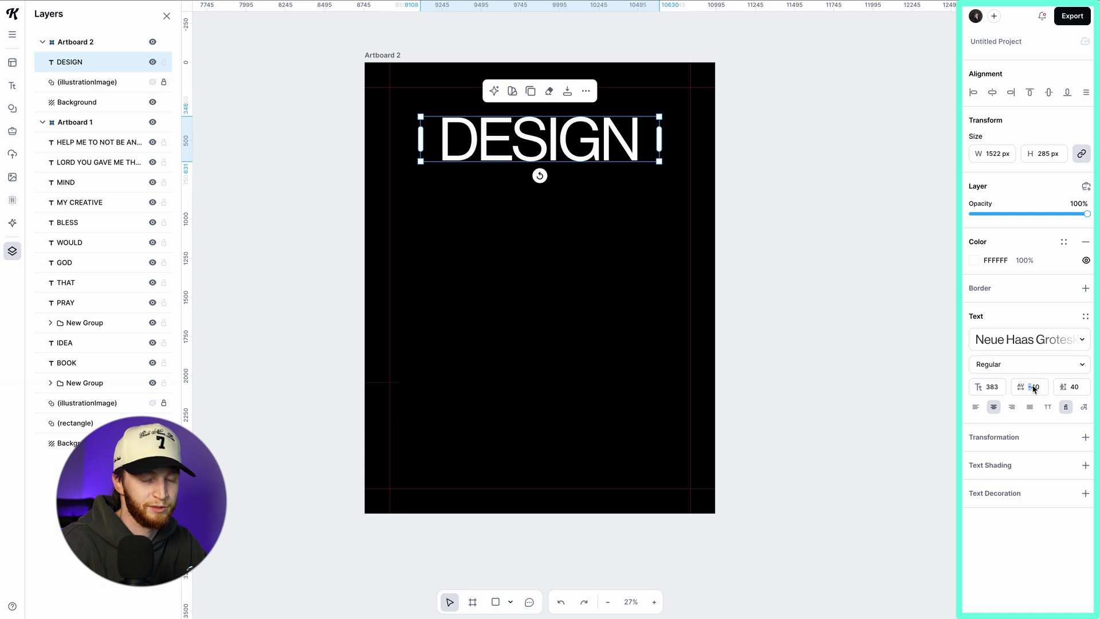
text(-6)
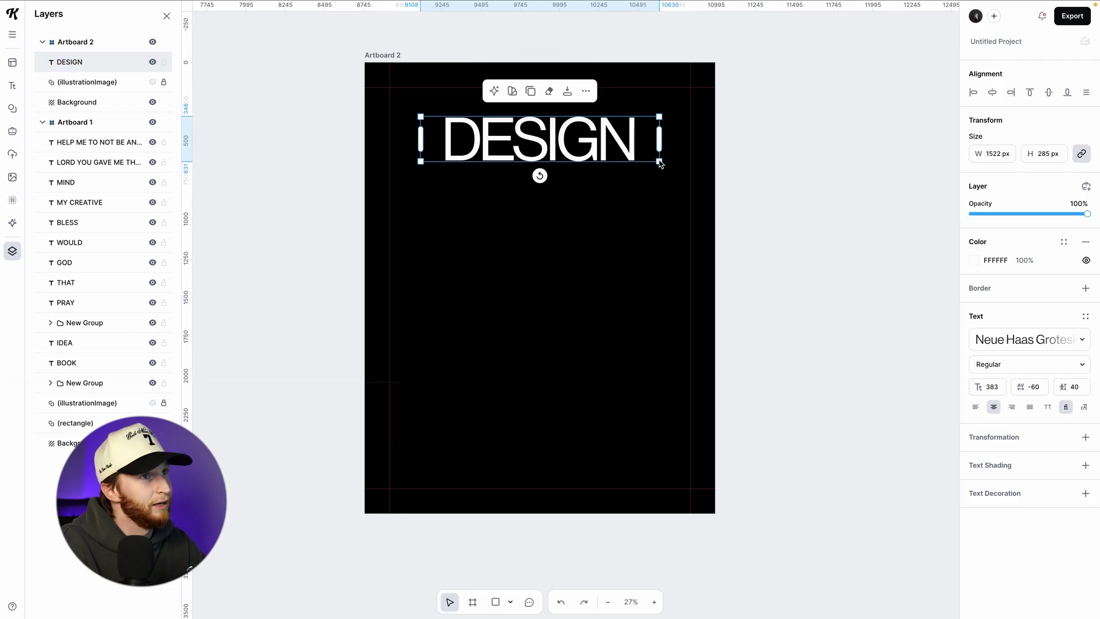
Enlarge the DESIGN headline to a font size of about 604, spanning the side margin guides and sitting against the upper guide.
drag(659, 162, 700, 206)
drag(663, 140, 661, 118)
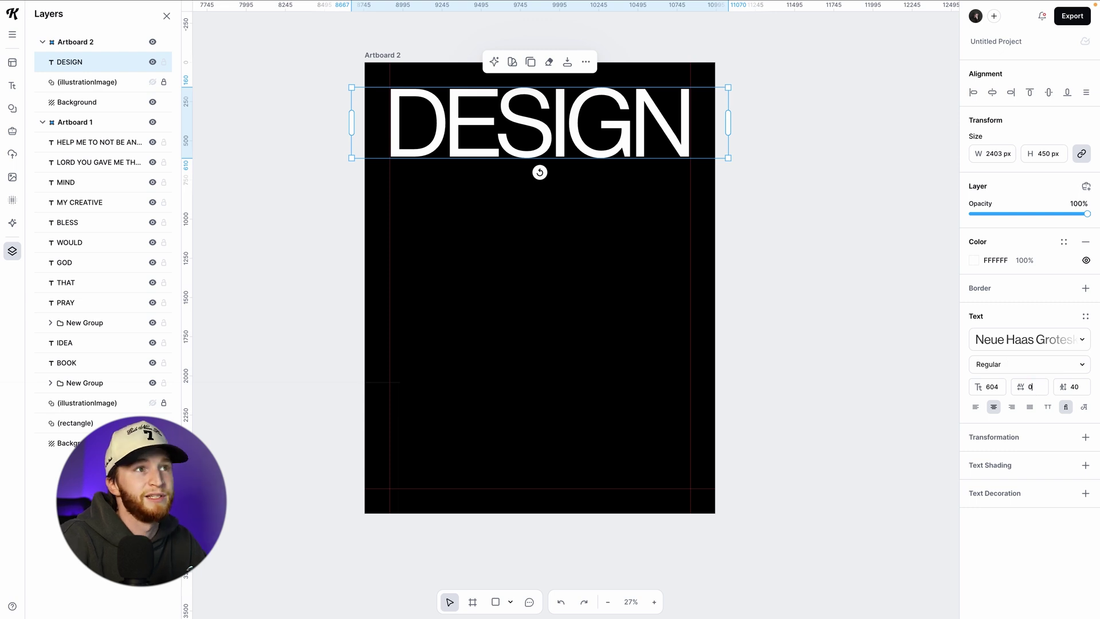
drag(729, 159, 720, 156)
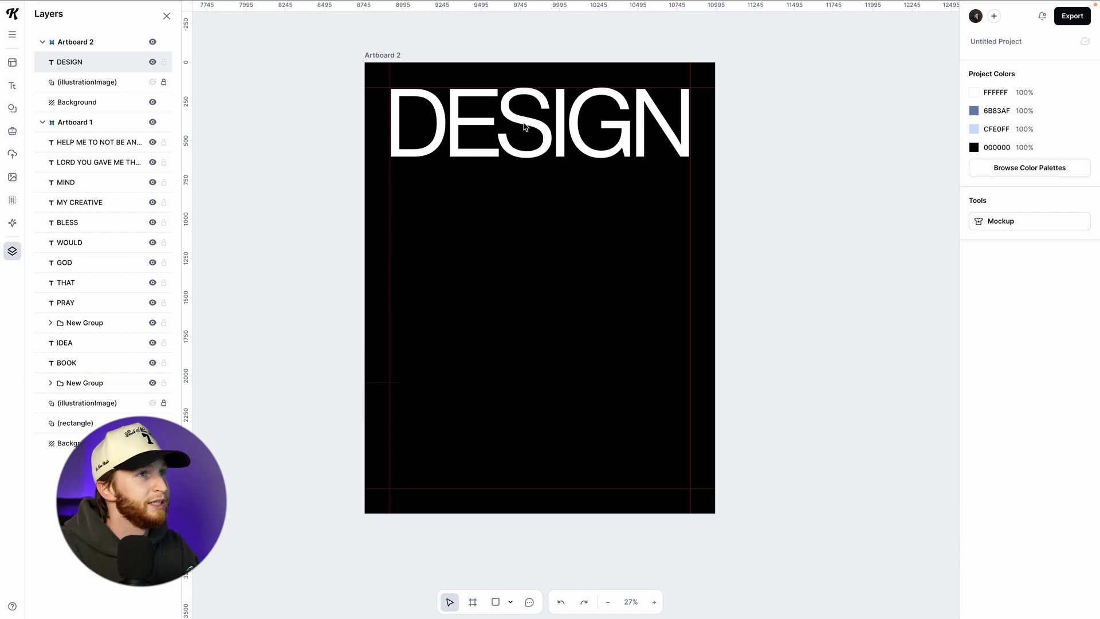
Try replacing the headline text with TOM FORD on two lines and set its line height to -20.
click(524, 125)
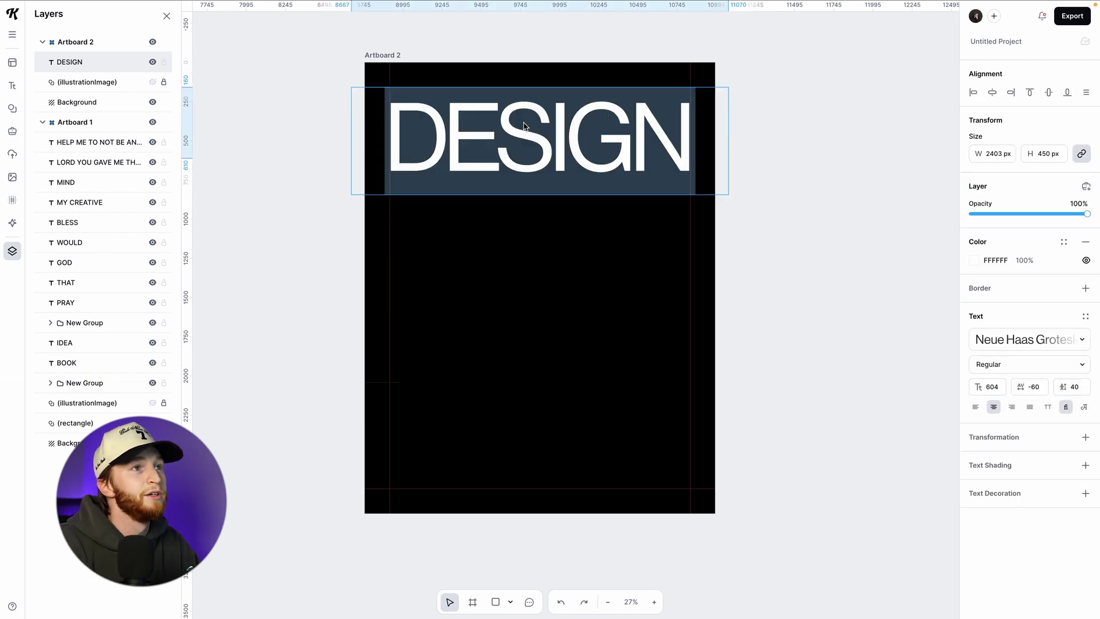
text(TOM FORD)
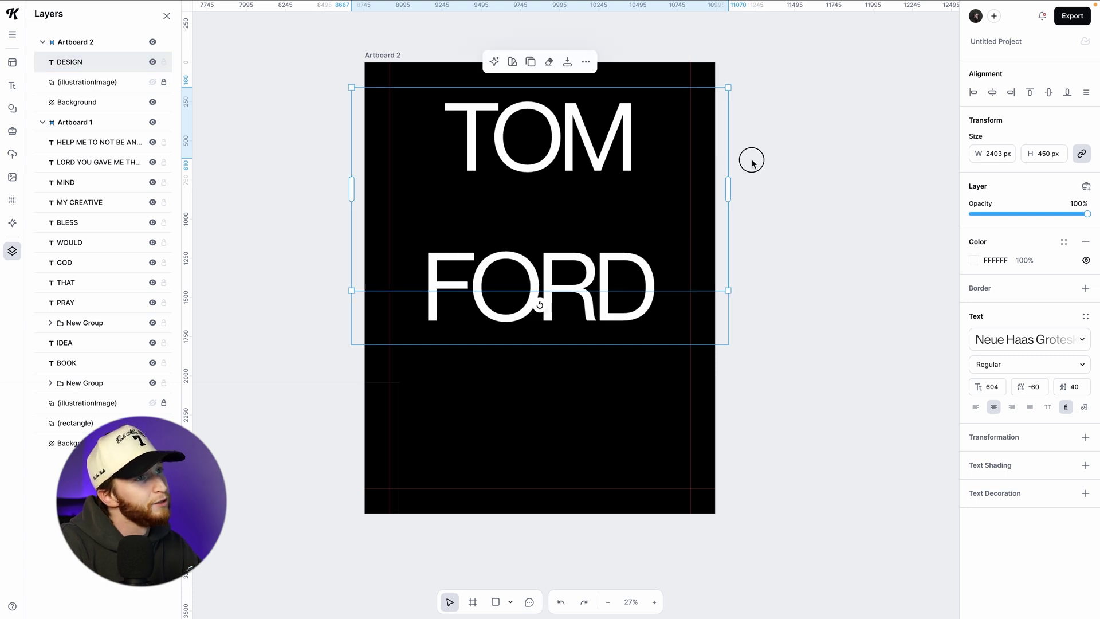
click(752, 163)
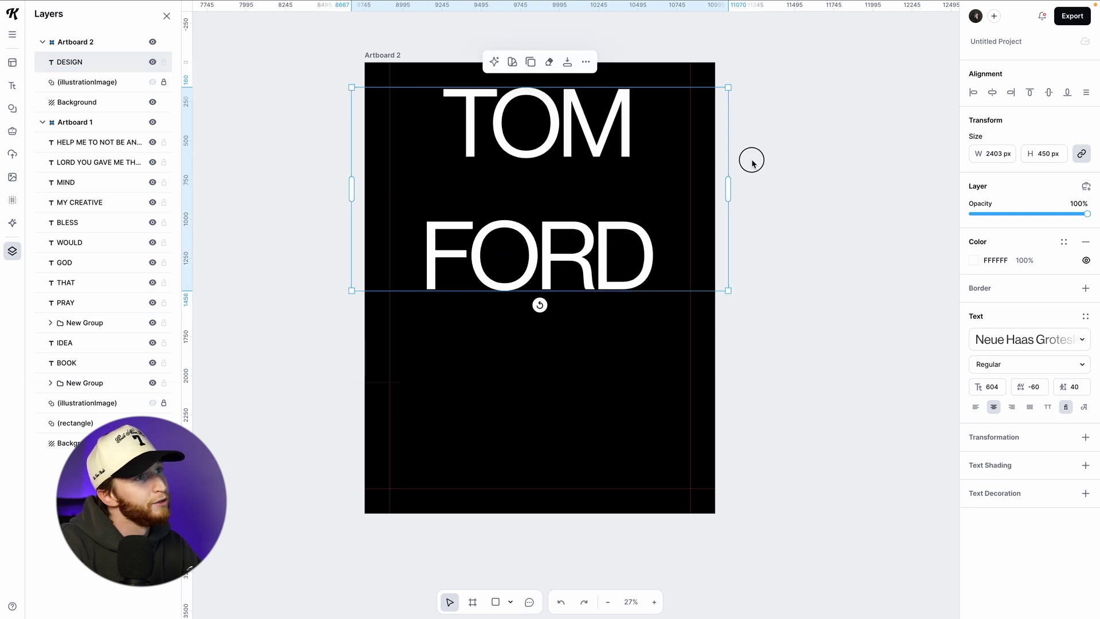
text(-20)
key(Return)
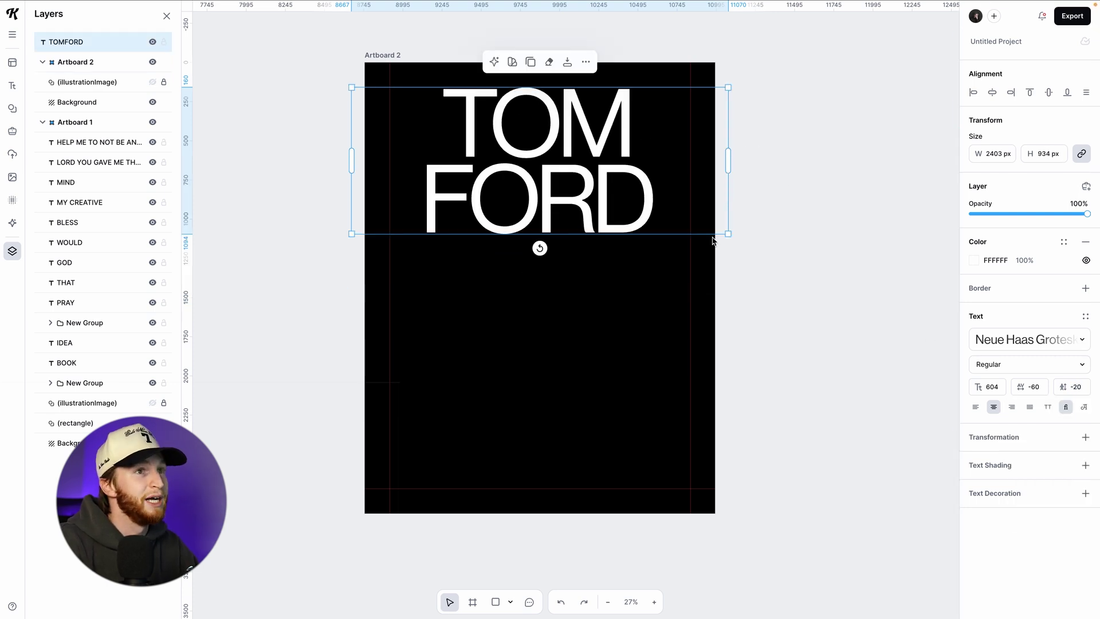
Enlarge the two-line TOM FORD text to fill more of the artboard's width and shift it slightly down.
drag(733, 241, 768, 276)
drag(626, 196, 626, 216)
click(794, 229)
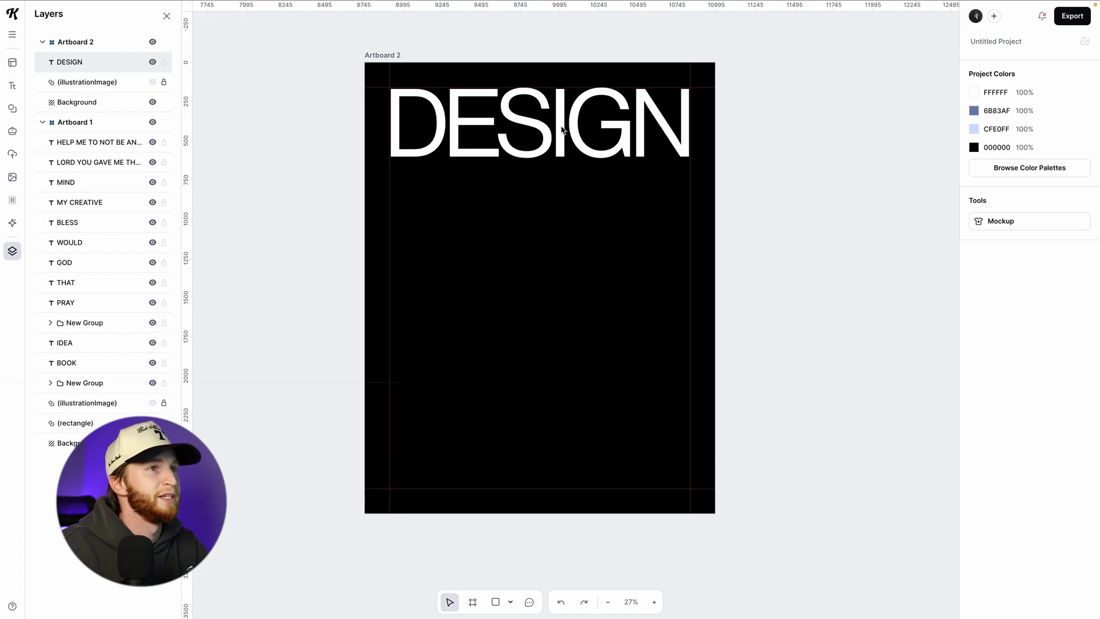
Turn on the grid overlay on the artboard.
key(ctrl+apostrophe)
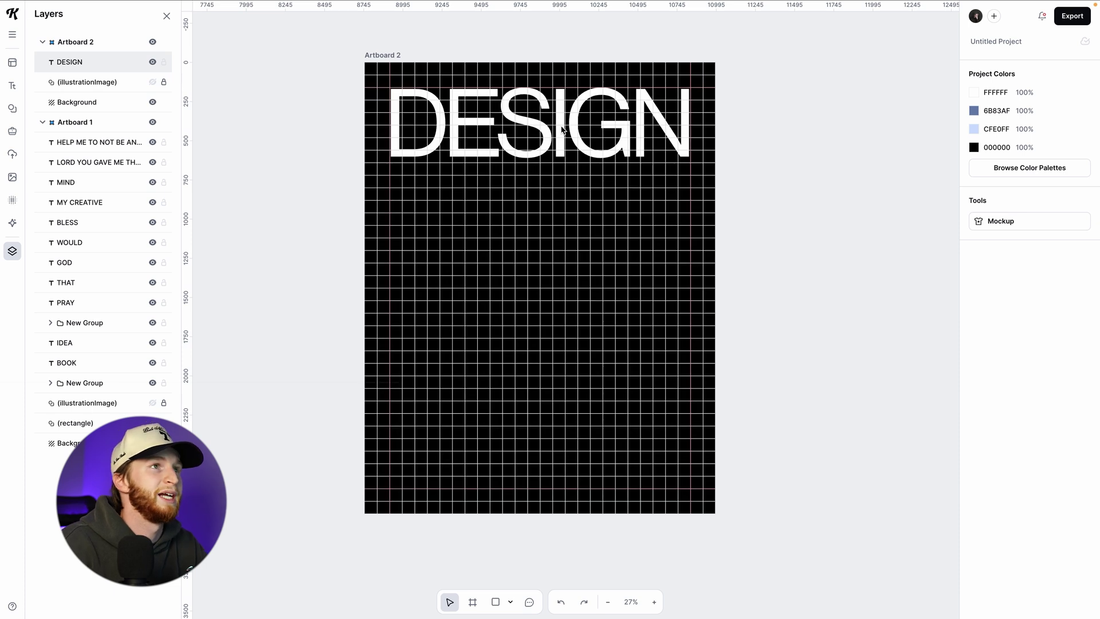
Try duplicating the DESIGN headline below the original and set the copy's font size to 400.
drag(561, 130, 560, 253)
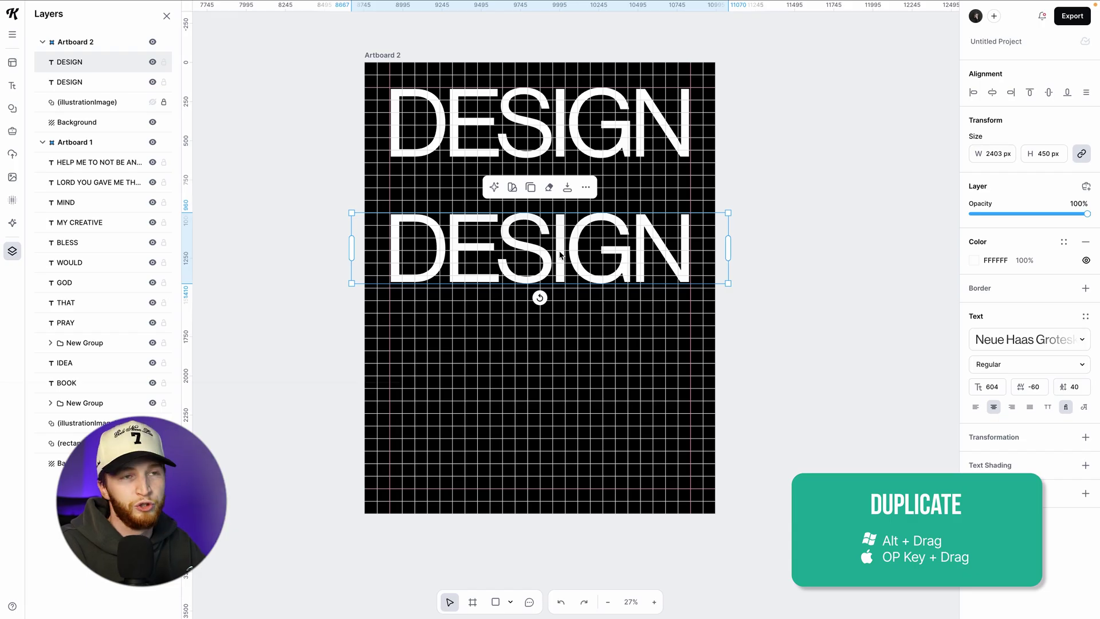
key(Delete)
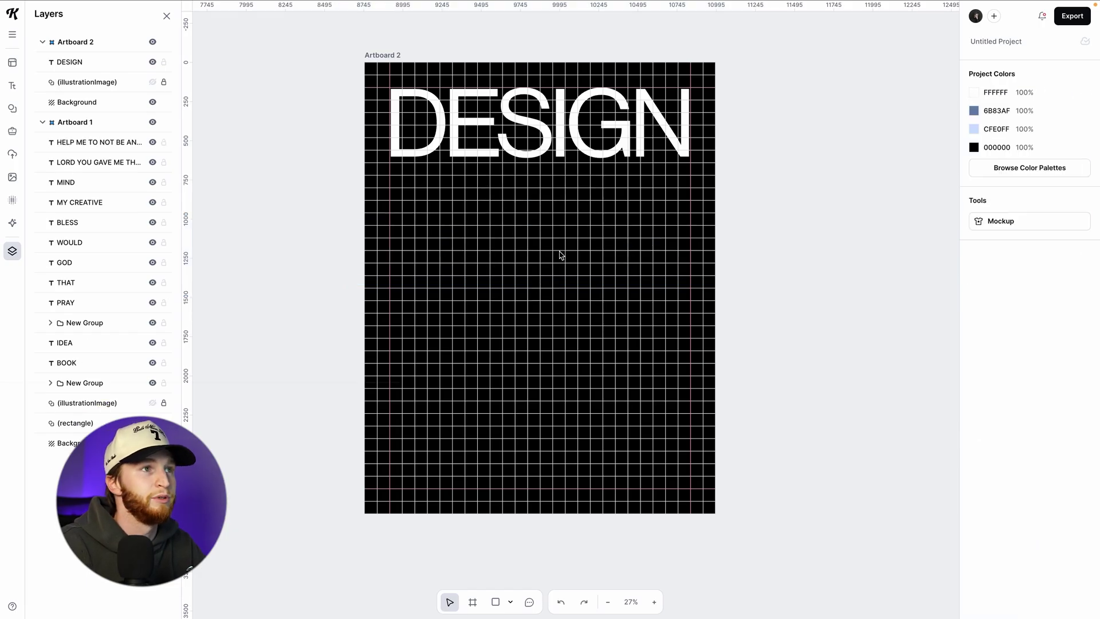
drag(560, 150, 584, 291)
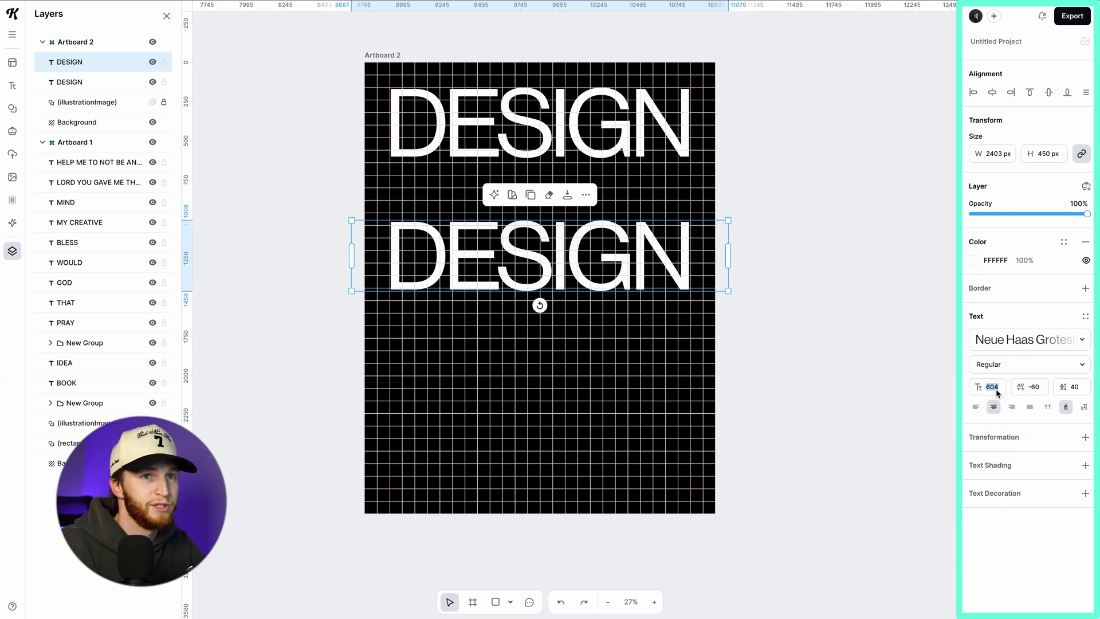
text(400)
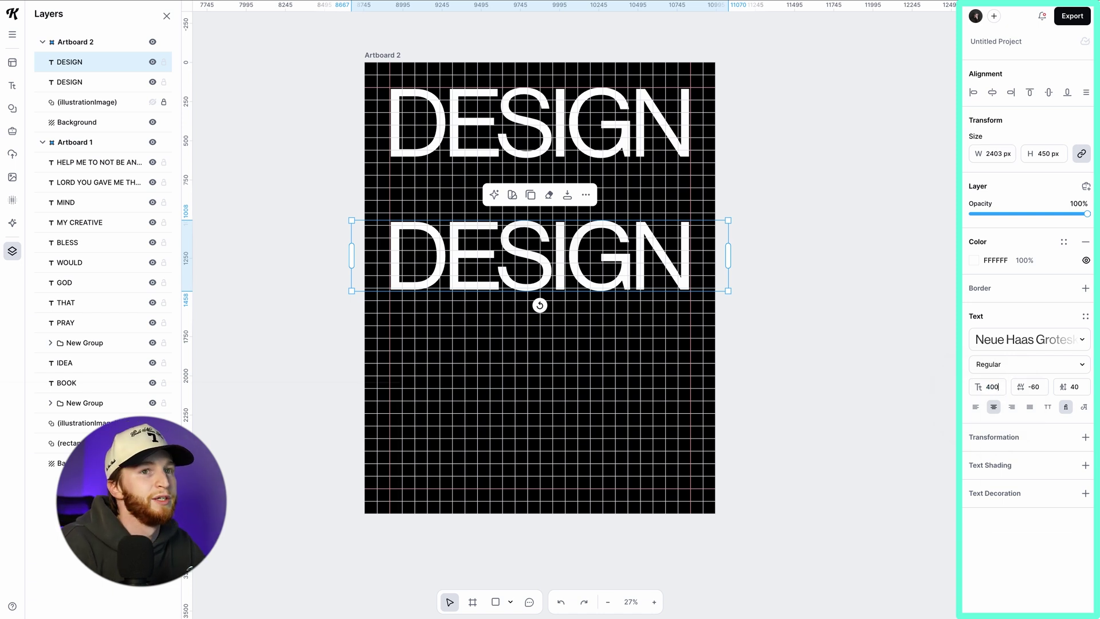
key(Return)
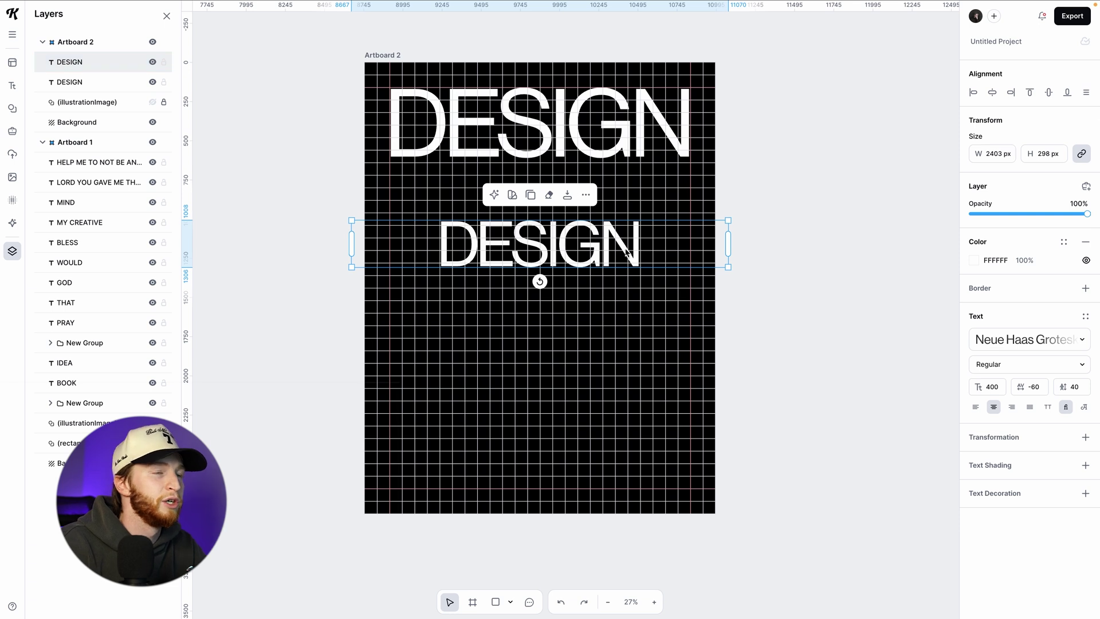
drag(599, 235, 573, 219)
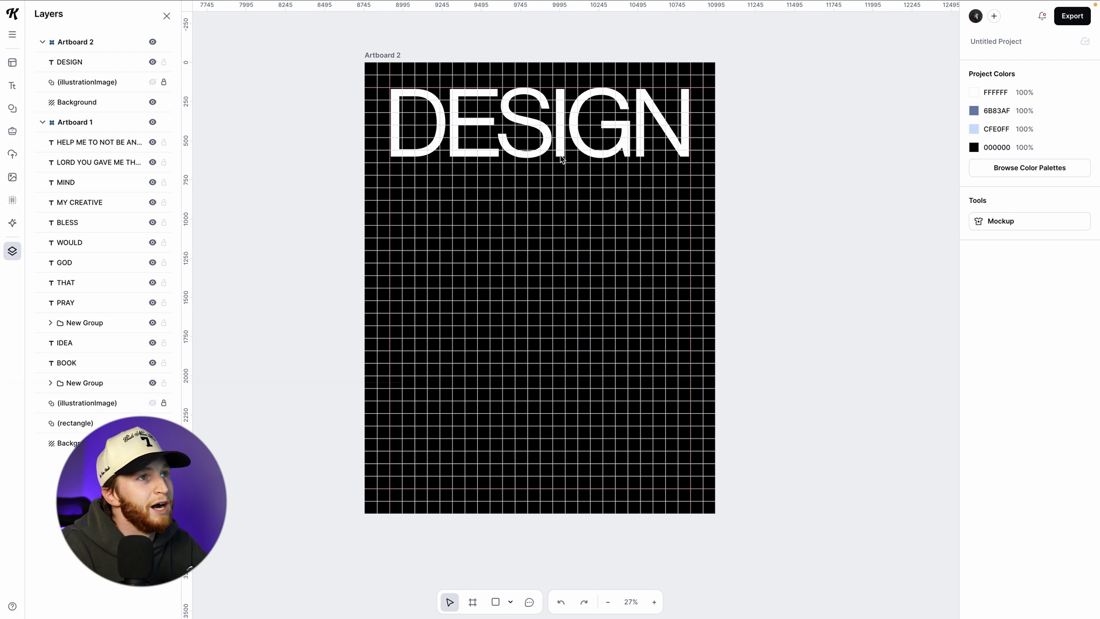
Duplicate the DESIGN headline below the original, trying font sizes 40 and 400 on the copy before setting it to 200.
click(561, 159)
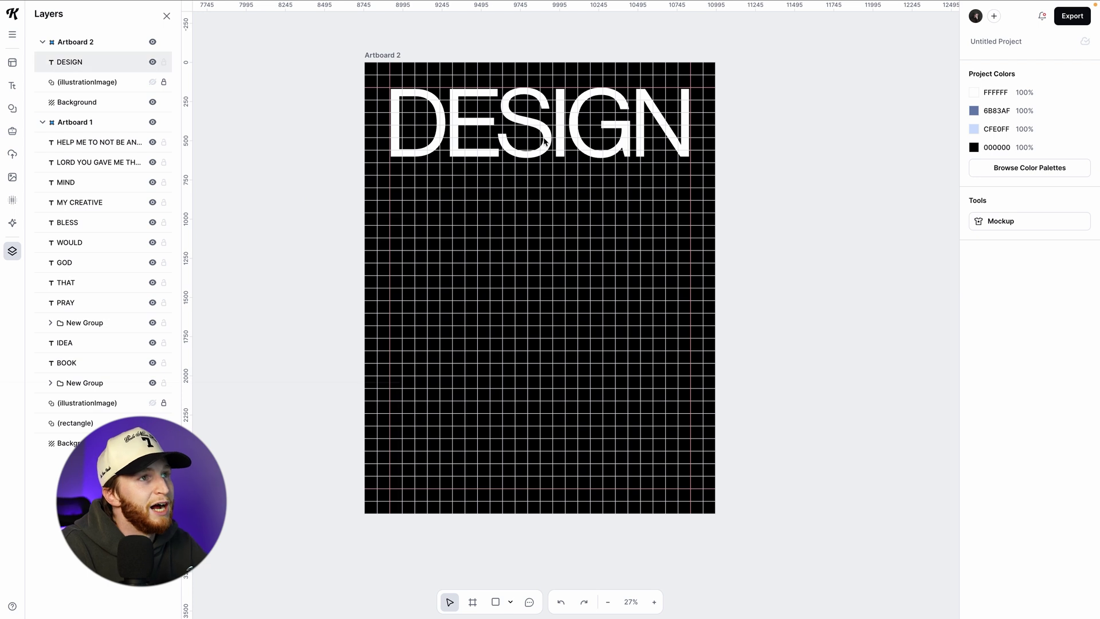
drag(562, 159, 535, 250)
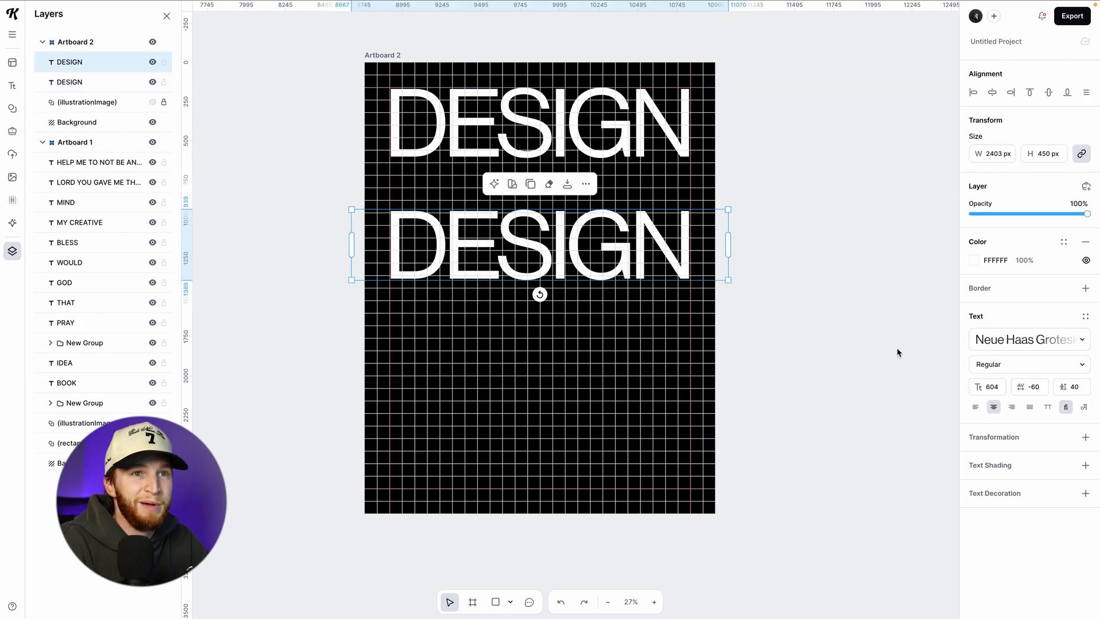
click(997, 389)
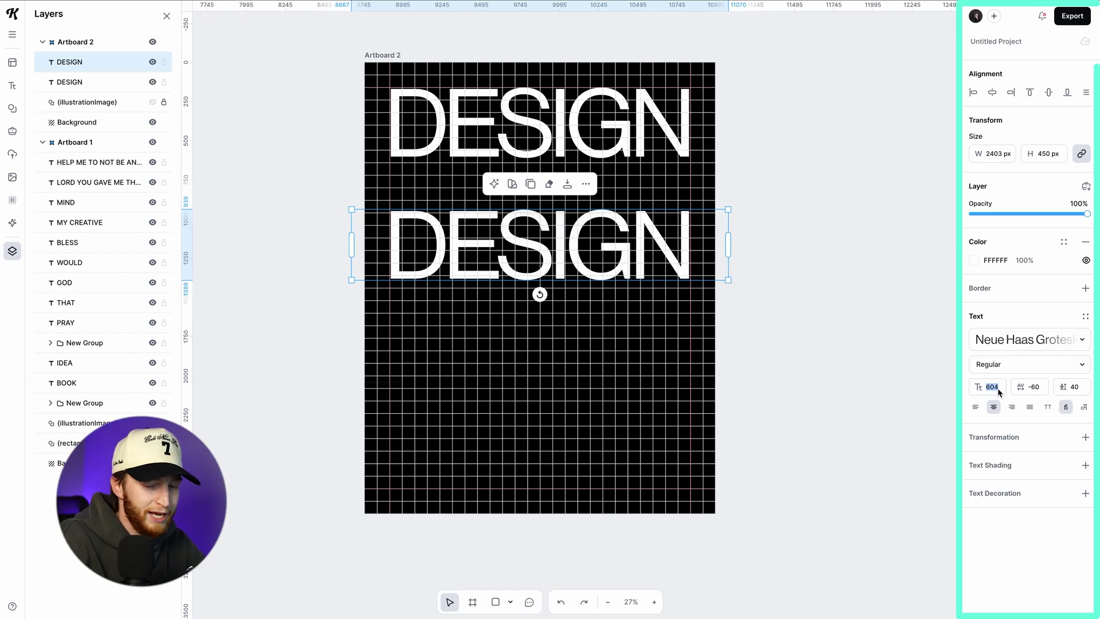
text(40)
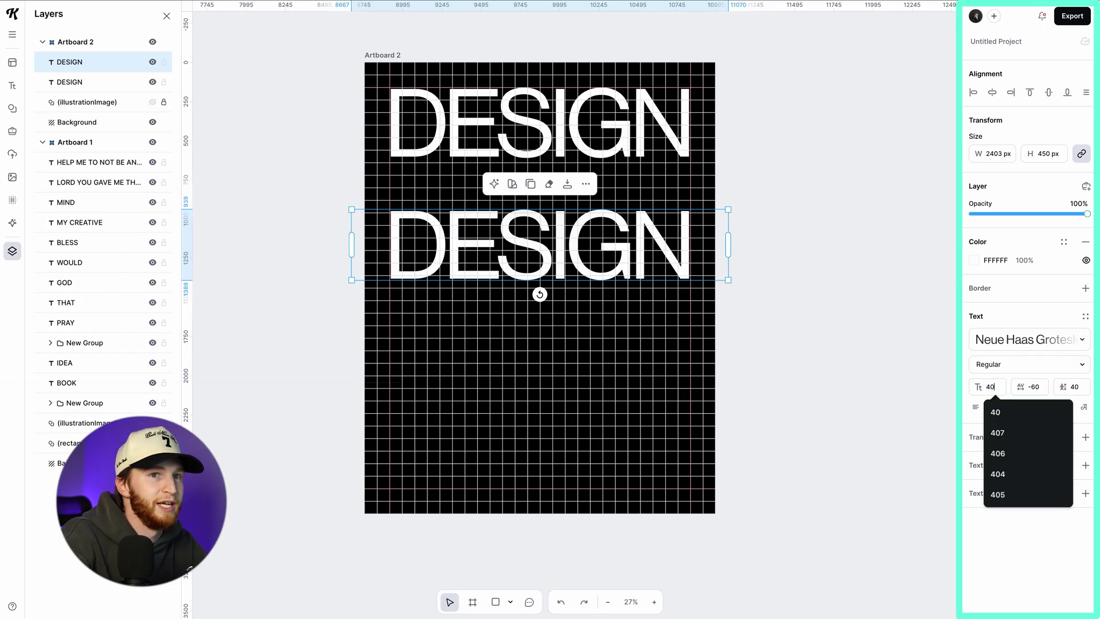
key(Return)
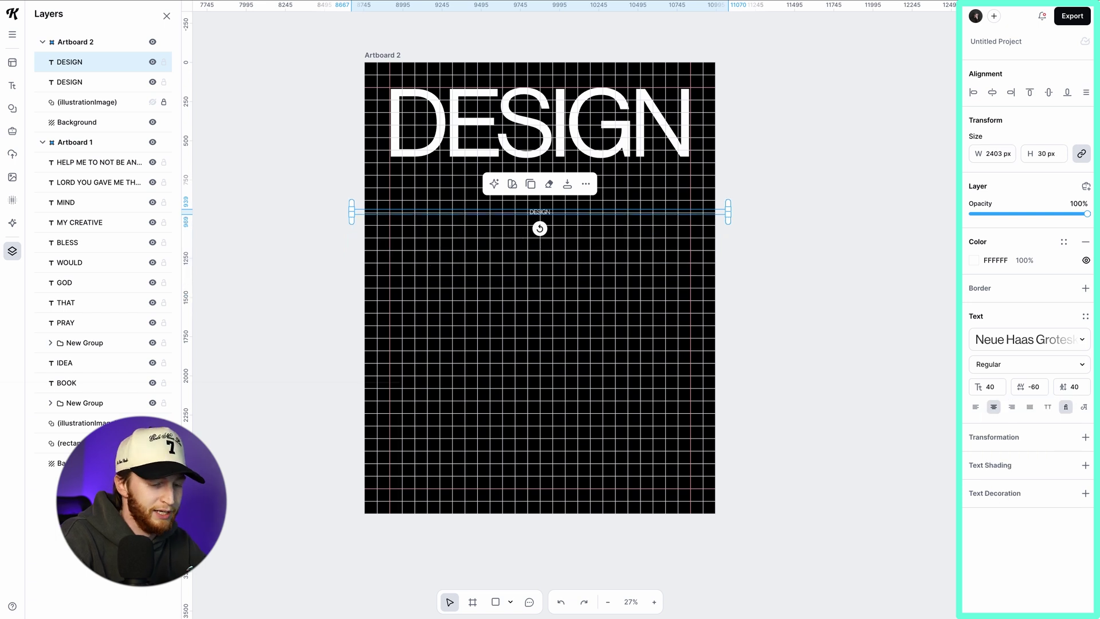
click(989, 387)
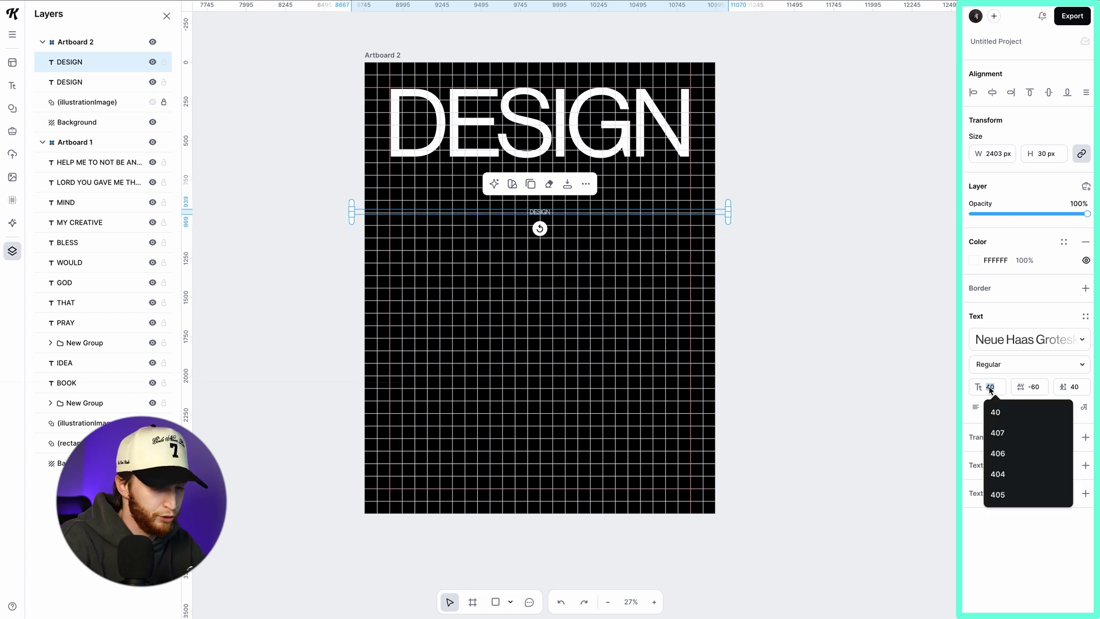
text(400)
key(Return)
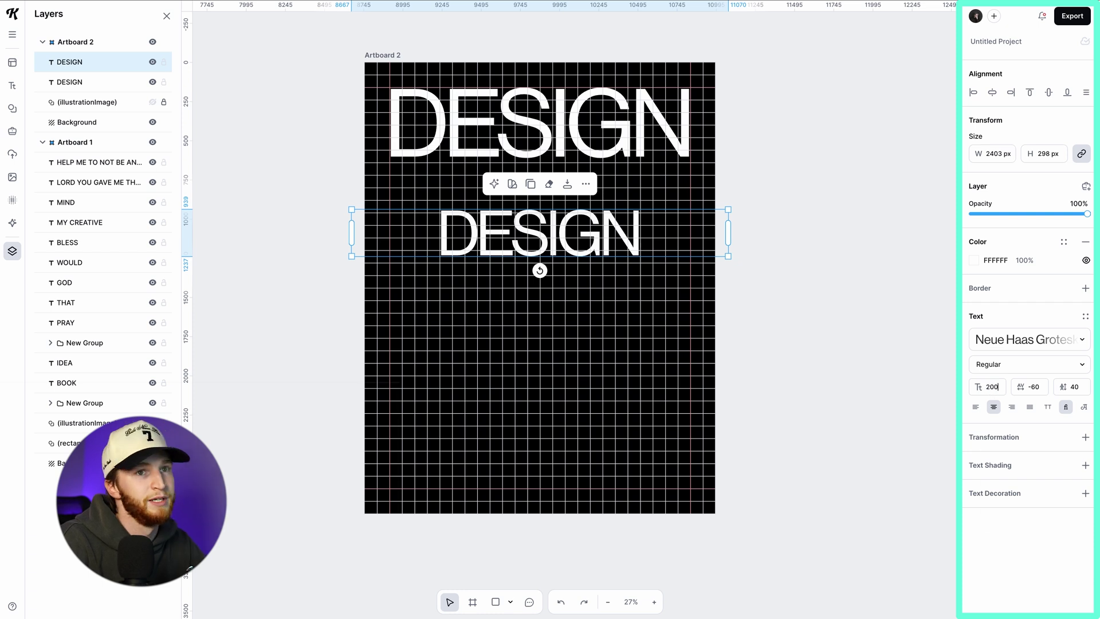
key(Return)
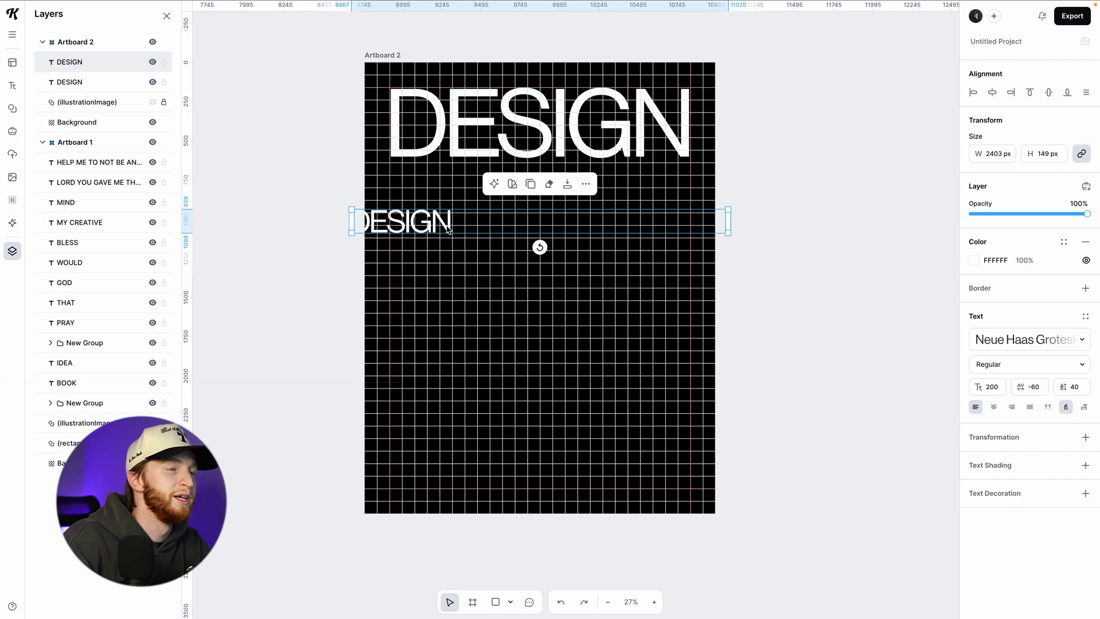
Align the small DESIGN copy with the left margin below the headline and change its text to IDEATION.
drag(448, 229, 486, 206)
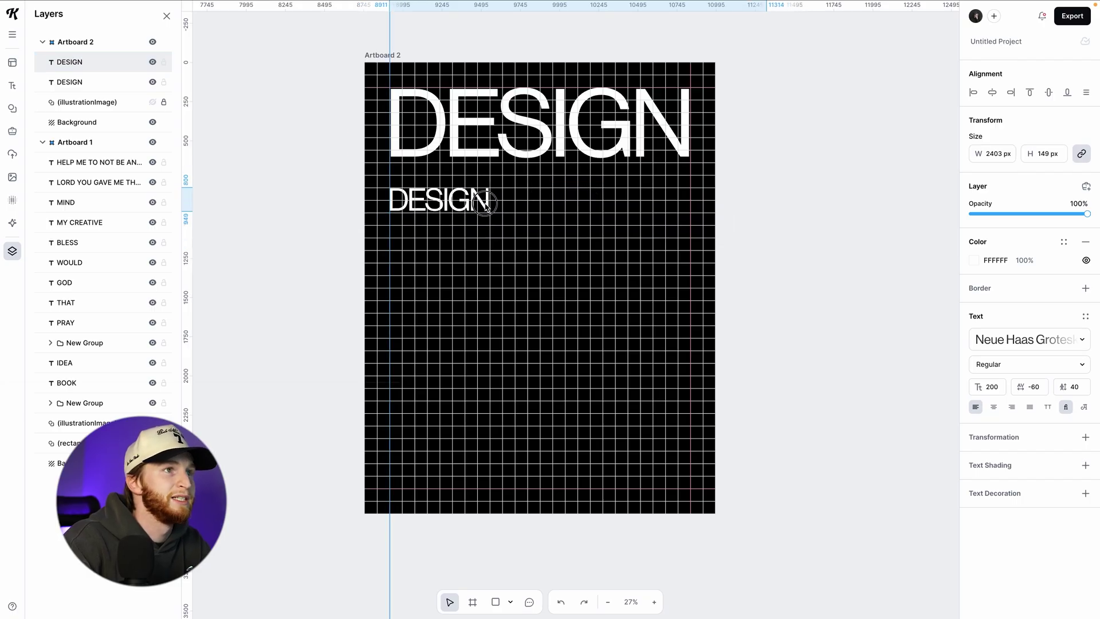
drag(486, 207, 485, 207)
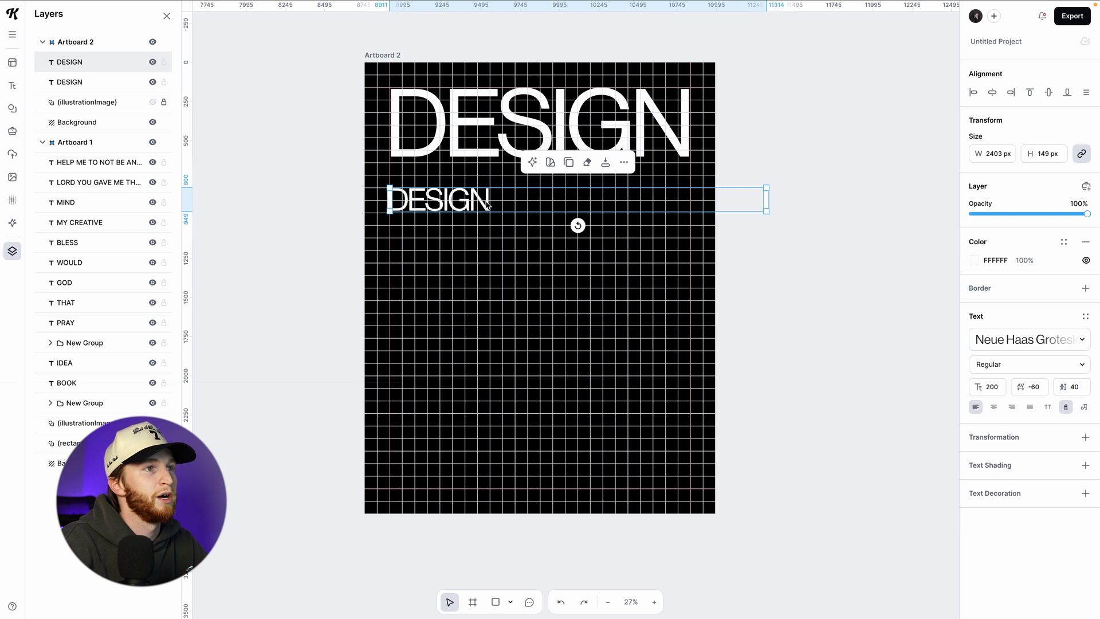
double_click(486, 207)
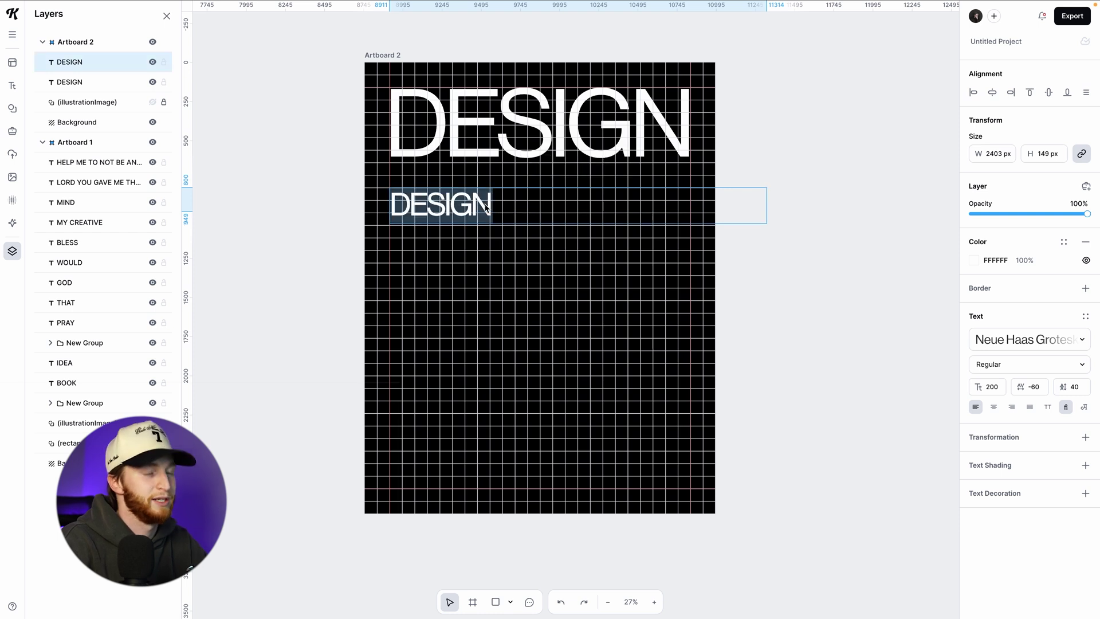
text(IDE)
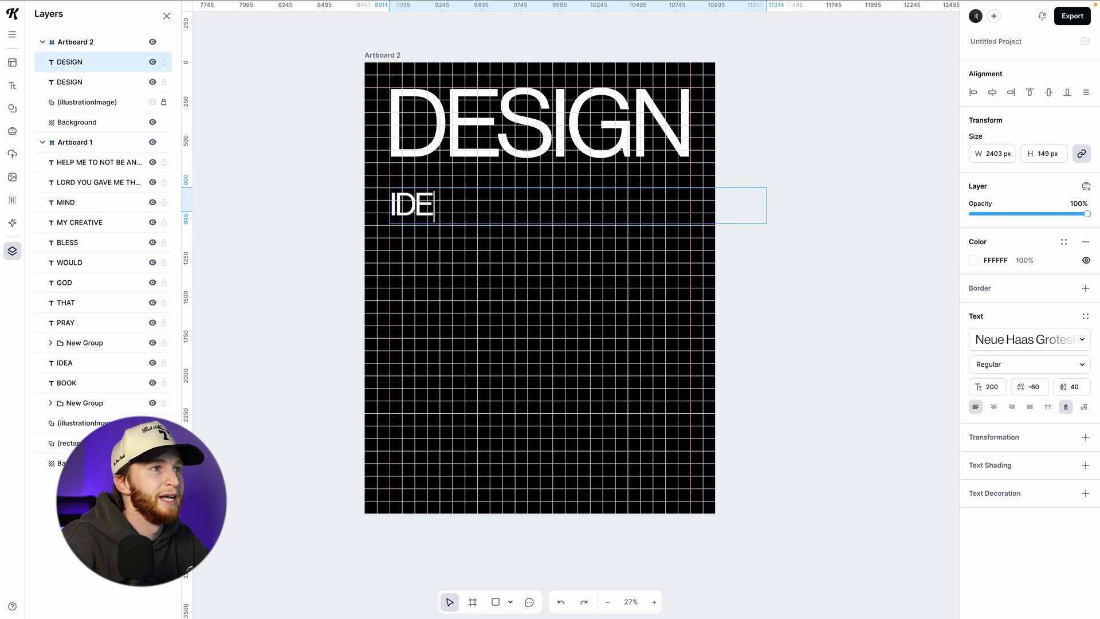
text(ATION)
key(Escape)
Duplicate IDEATION one row below, right-align the copy to the right margin, and change its text to EXPERIMENTATION.
drag(576, 225, 502, 238)
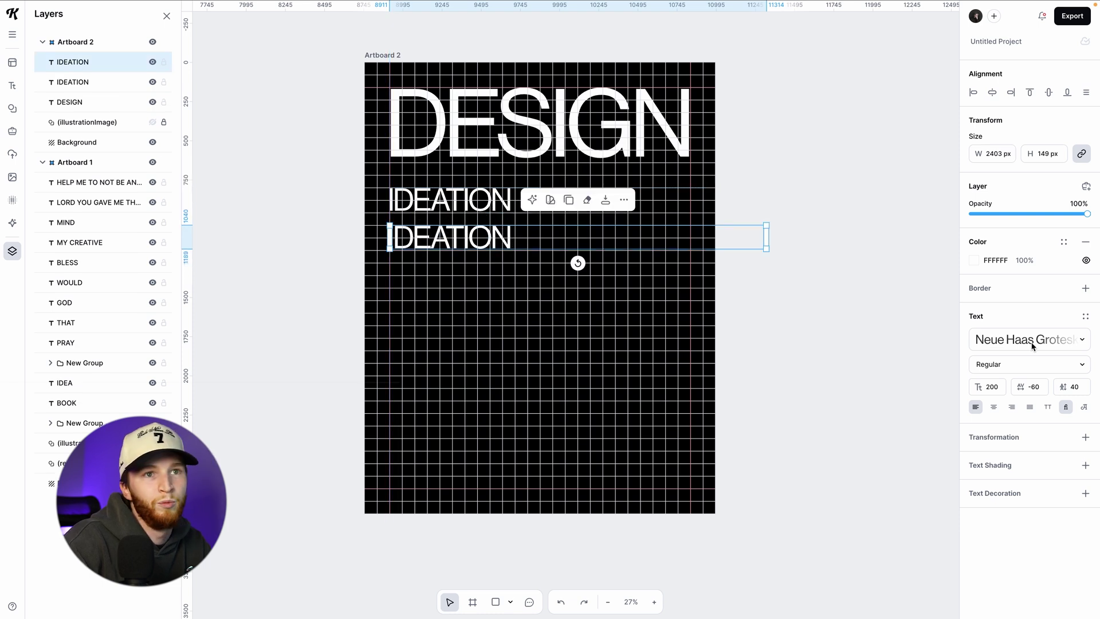
click(1012, 406)
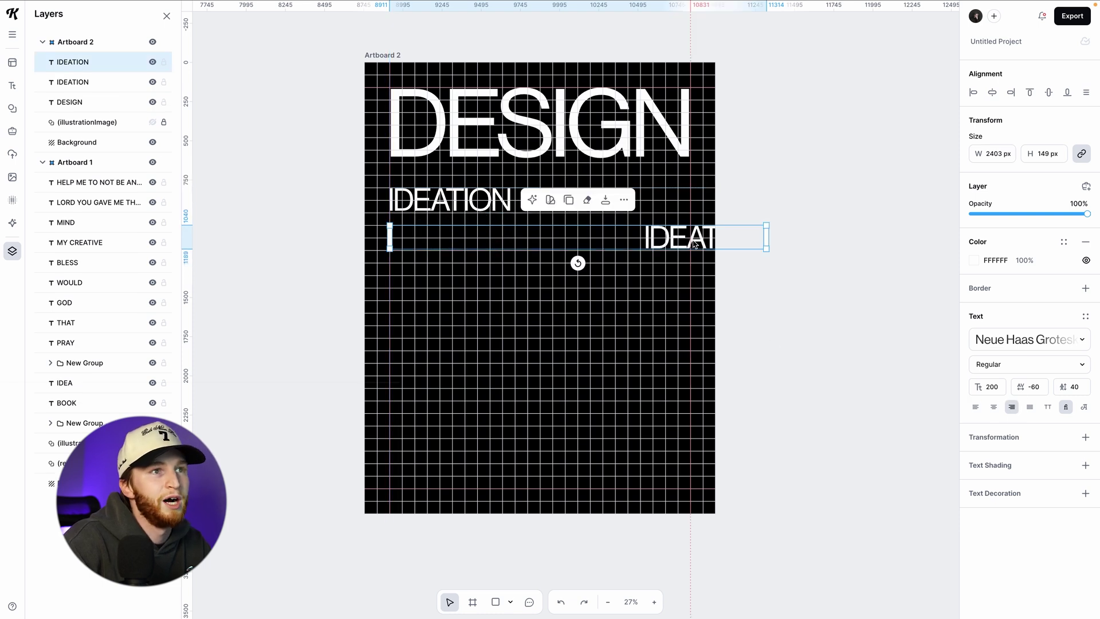
key(Escape)
drag(655, 247, 583, 249)
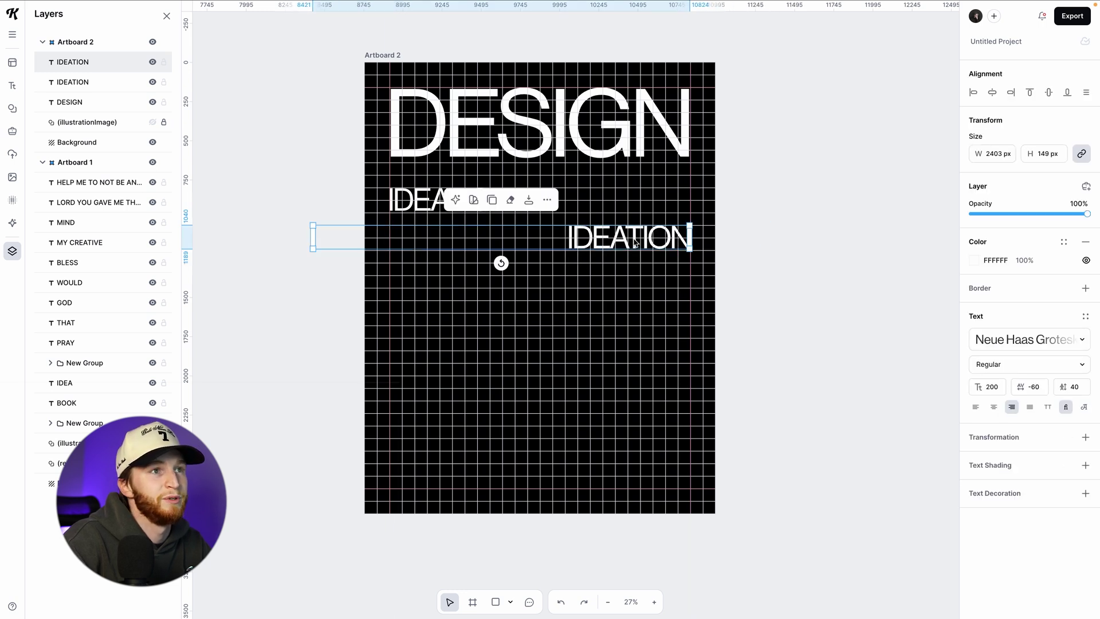
double_click(634, 243)
text(EXPERIMENT)
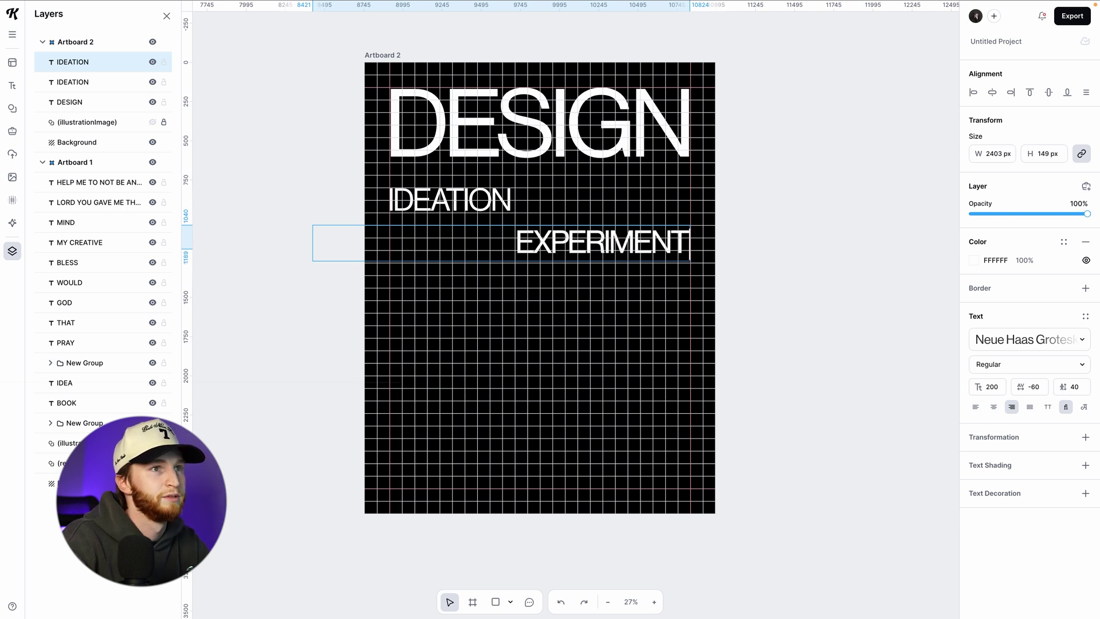
text(ATION)
key(Escape)
Duplicate IDEATION below EXPERIMENTATION at the left margin and change the copy's text to CREATION.
alt+drag(508, 202, 510, 282)
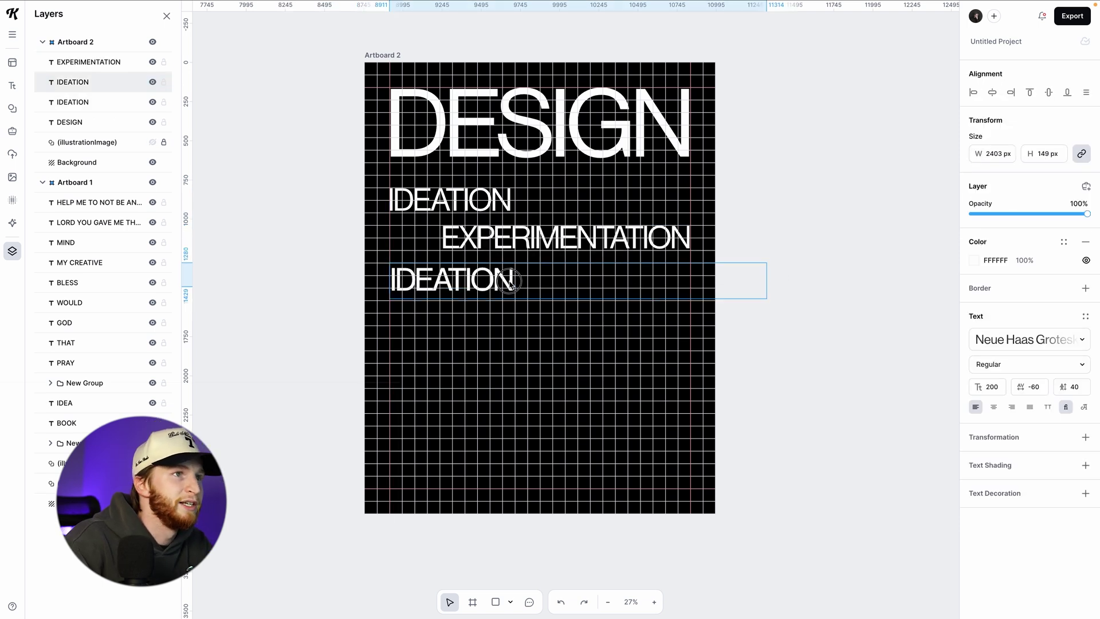
double_click(510, 285)
text(CRE)
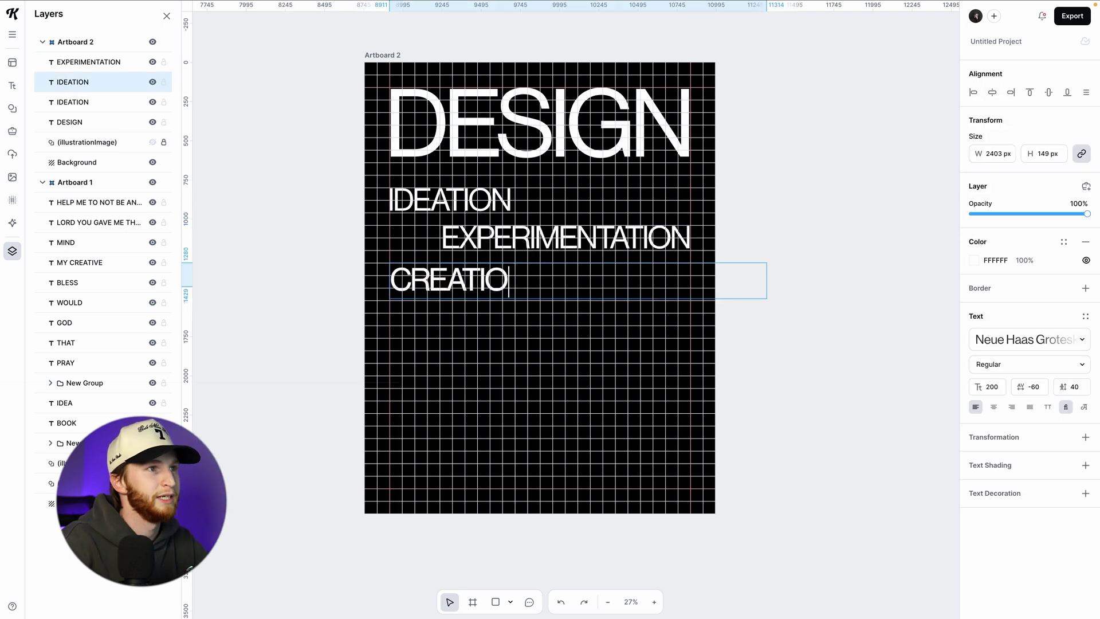
key(Escape)
Duplicate EXPERIMENTATION below CREATION at the right margin and change the copy's text to ITERATION.
alt+drag(515, 243, 515, 319)
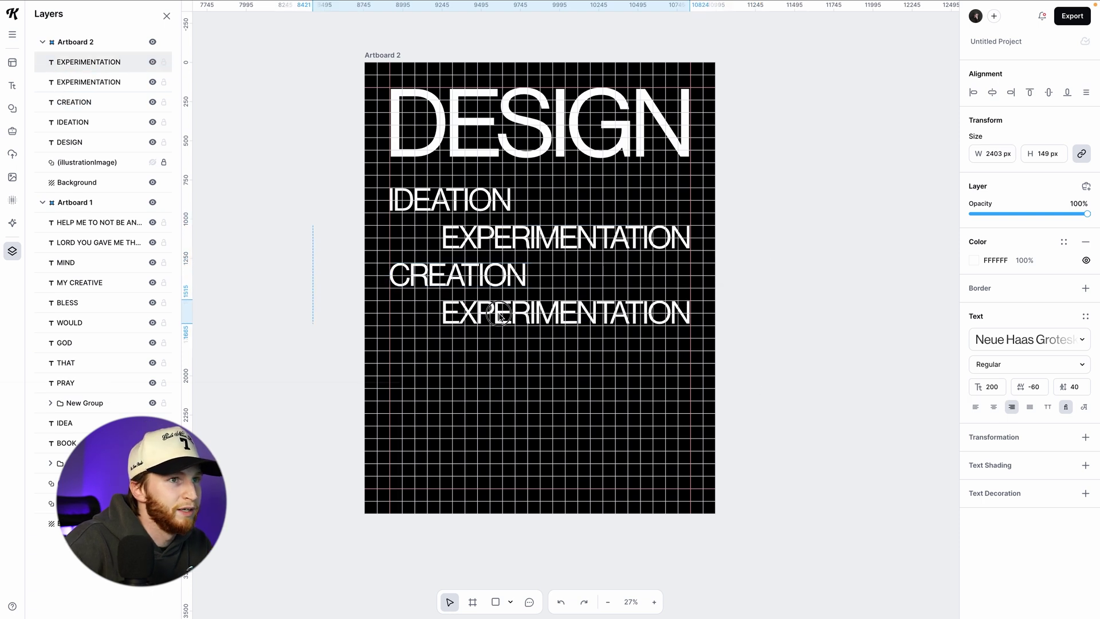
double_click(515, 318)
text(ITERATION)
key(Escape)
Duplicate CREATION below ITERATION at the left margin and change the copy's text to RELATION.
alt+drag(456, 273, 455, 350)
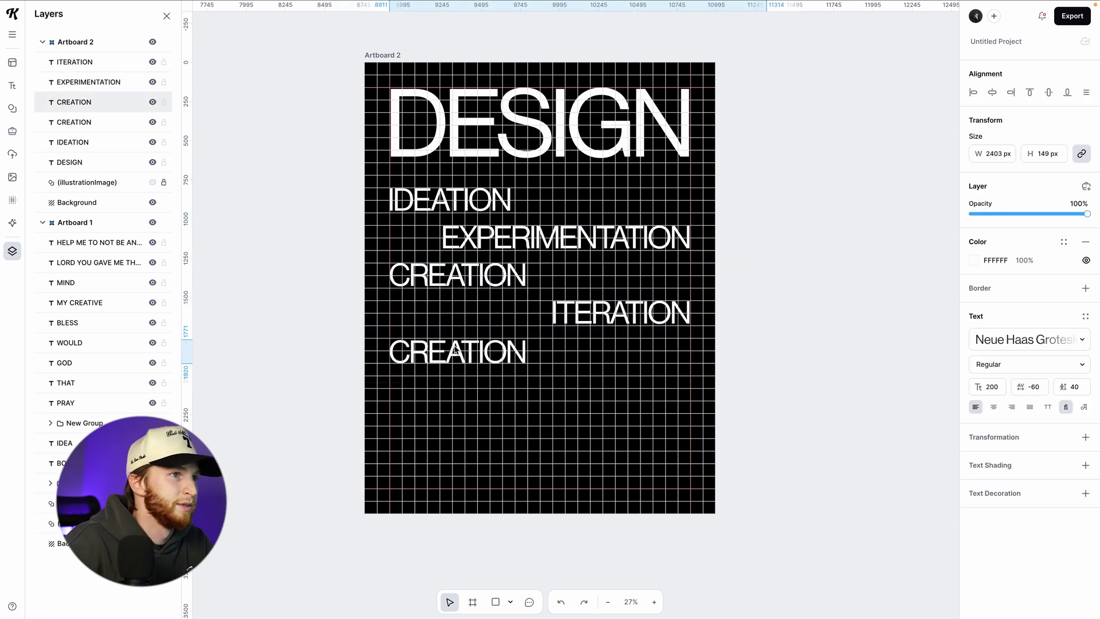
double_click(455, 349)
text(RELATION)
click(773, 412)
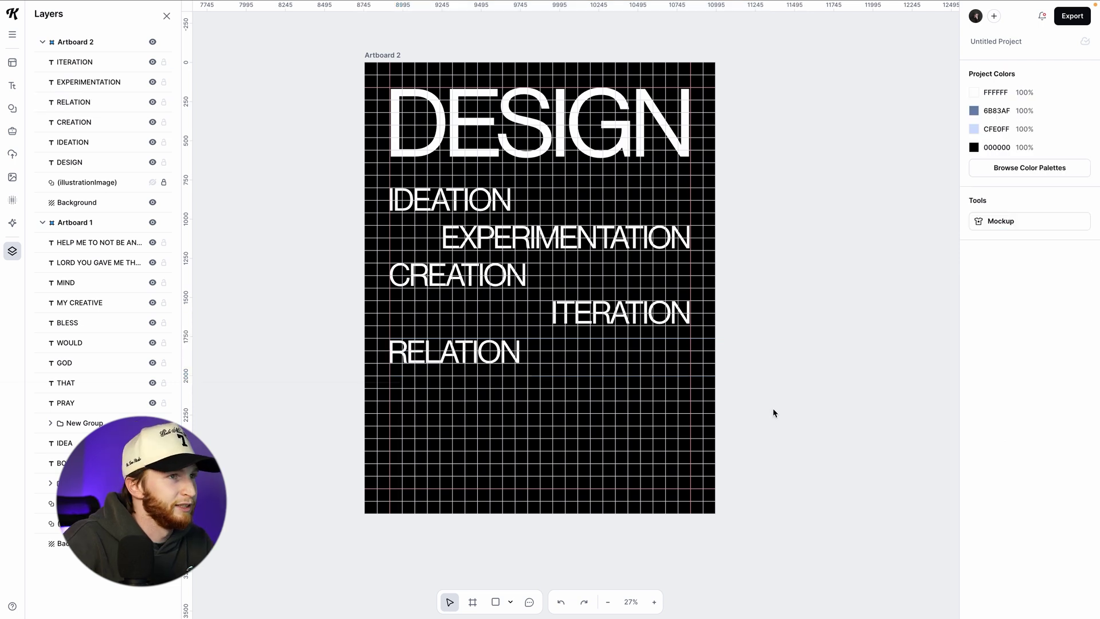
Move the five small words down together until RELATION sits on the bottom margin, and hide the grid overlay.
key(ctrl+apostrophe)
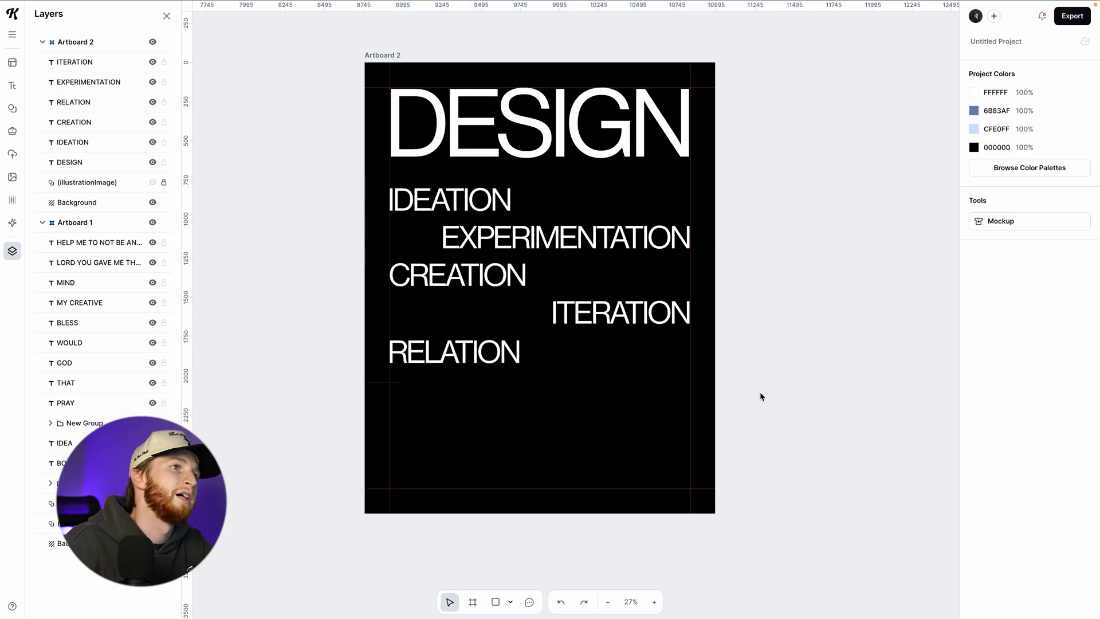
key(ctrl+apostrophe)
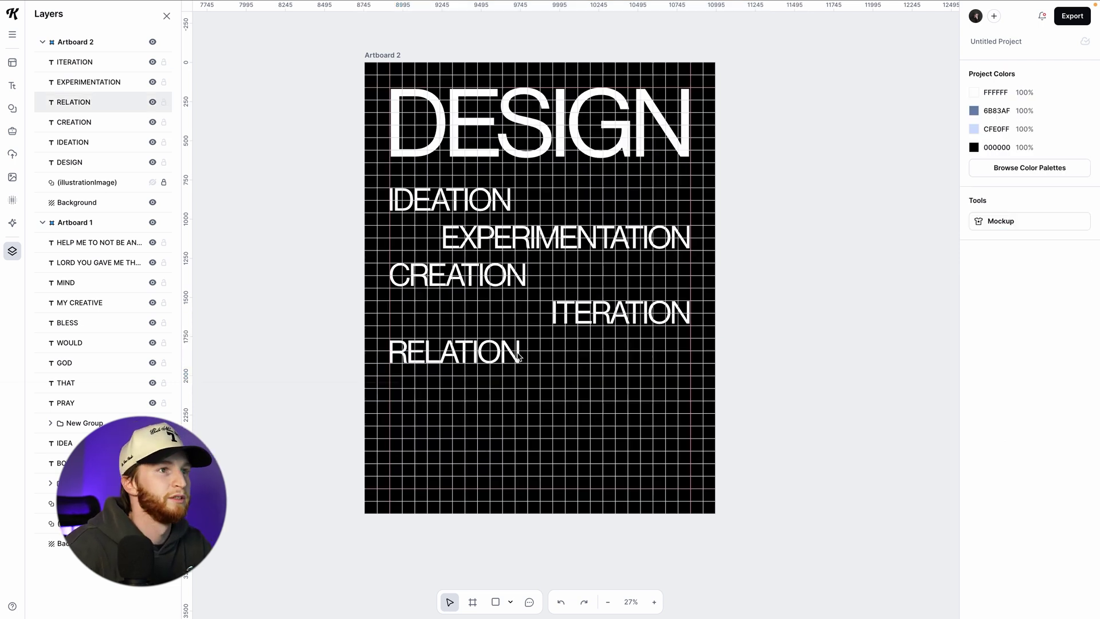
click(519, 355)
key(Escape)
drag(753, 398, 505, 347)
drag(498, 237, 493, 362)
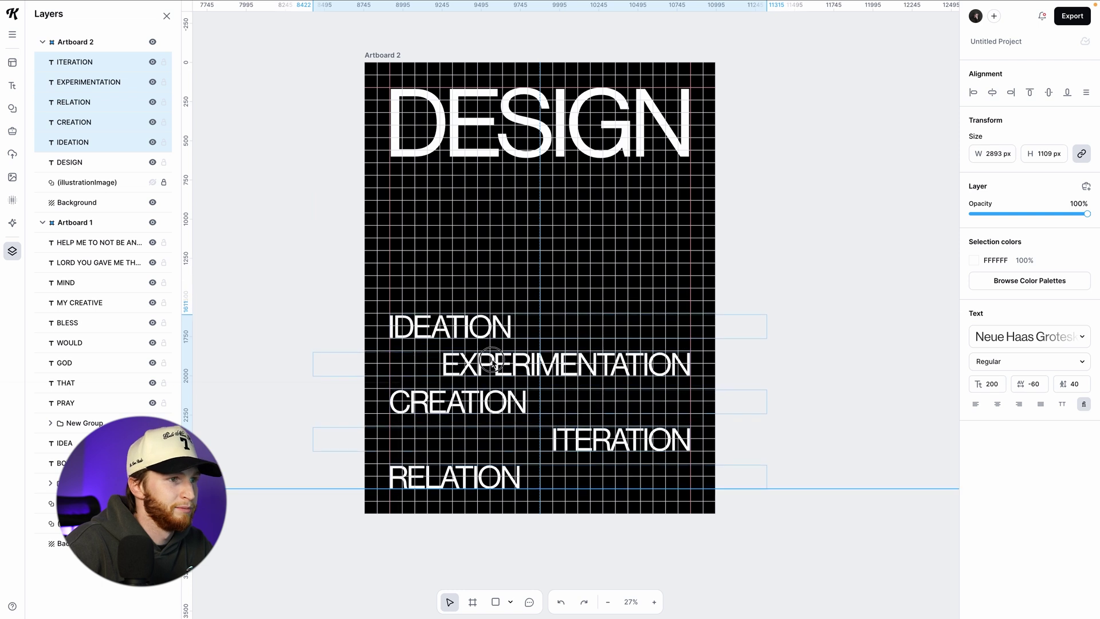
click(802, 312)
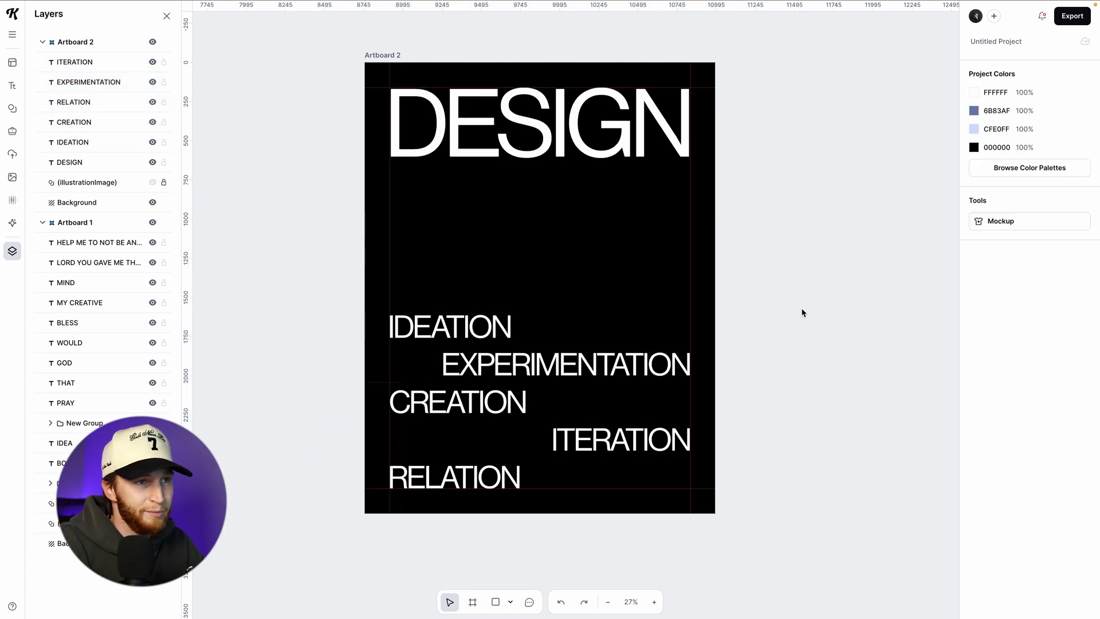
Add a basic line shape, color it white (FFFFFF), and move it over to the IDEATION text.
click(12, 109)
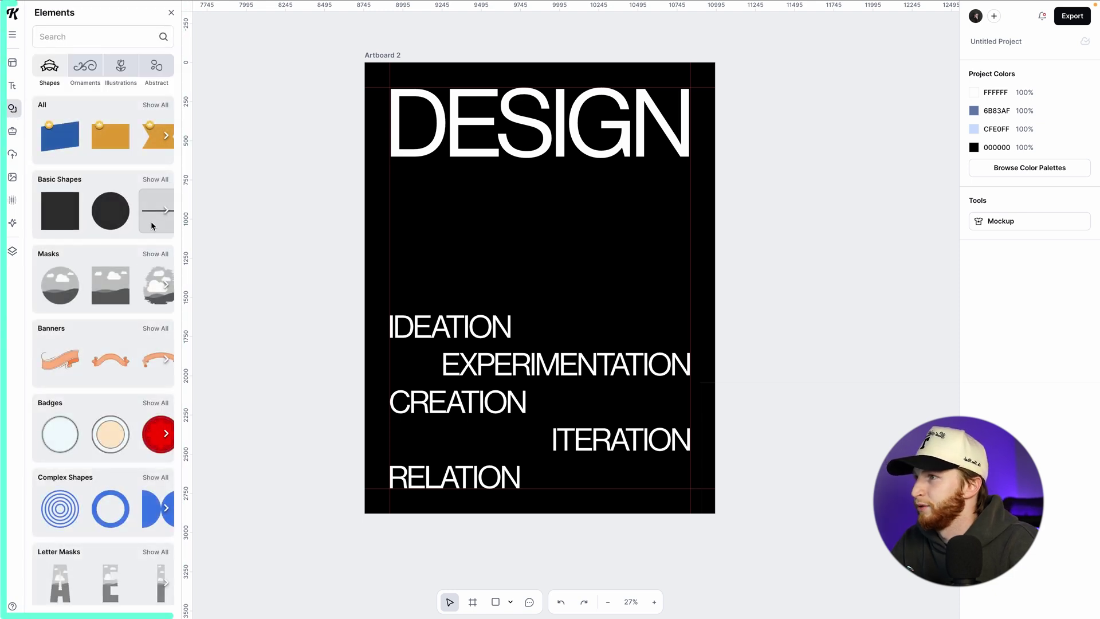
click(157, 210)
click(973, 283)
drag(868, 380, 808, 310)
click(949, 289)
drag(595, 309, 413, 318)
scroll(401, 320, up, 10)
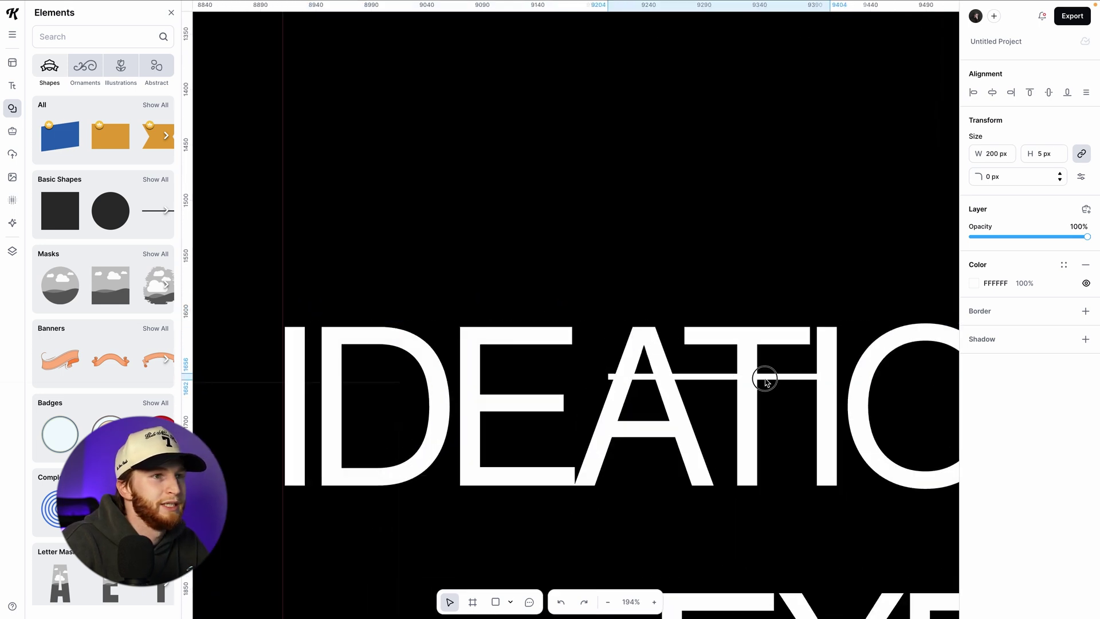
Position and angle the white line so it slopes down from the end of IDEATION toward EXPERIMENTATION.
drag(765, 381, 783, 388)
scroll(783, 388, right, 10)
scroll(783, 388, down, 3)
scroll(728, 388, left, 2)
drag(342, 294, 509, 472)
Place a copy of the line before EXPERIMENTATION and rotate it to slope down-left toward CREATION.
scroll(775, 393, down, 5)
scroll(497, 361, down, 3)
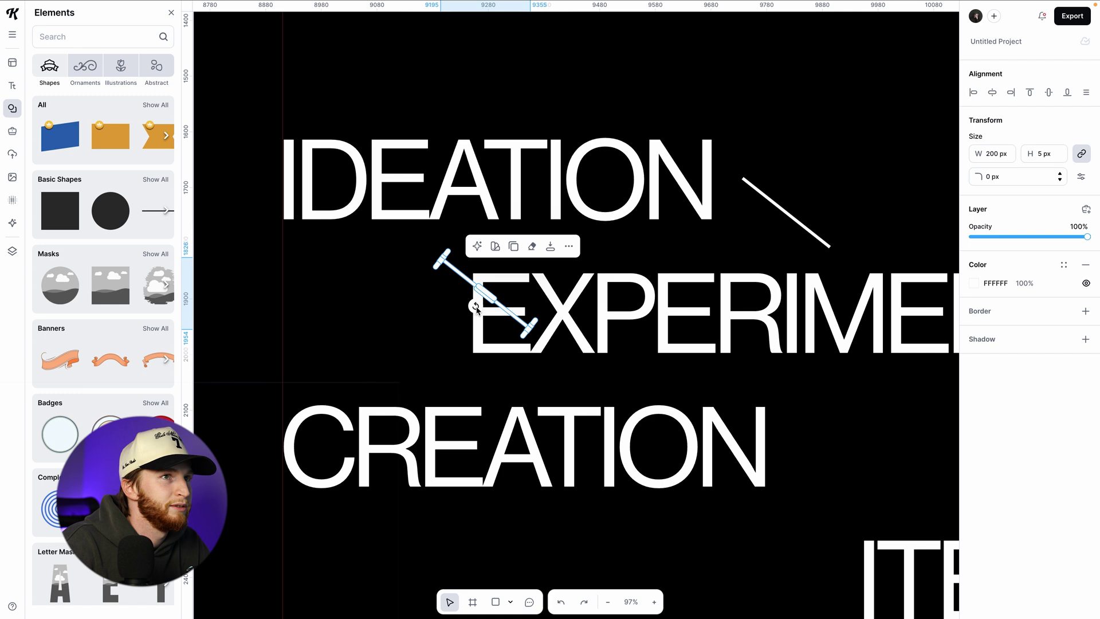
drag(475, 305, 442, 322)
Place two more diagonal line copies, one linking CREATION to ITERATION and one linking ITERATION to RELATION.
scroll(401, 260, down, 2)
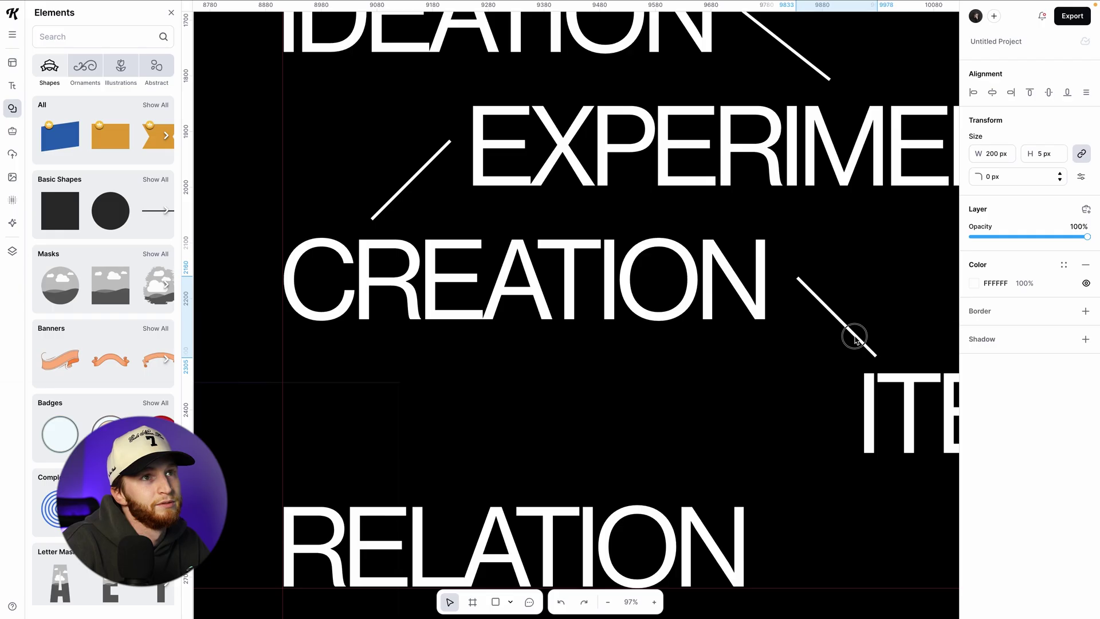
drag(854, 331, 851, 332)
scroll(852, 335, up, 2)
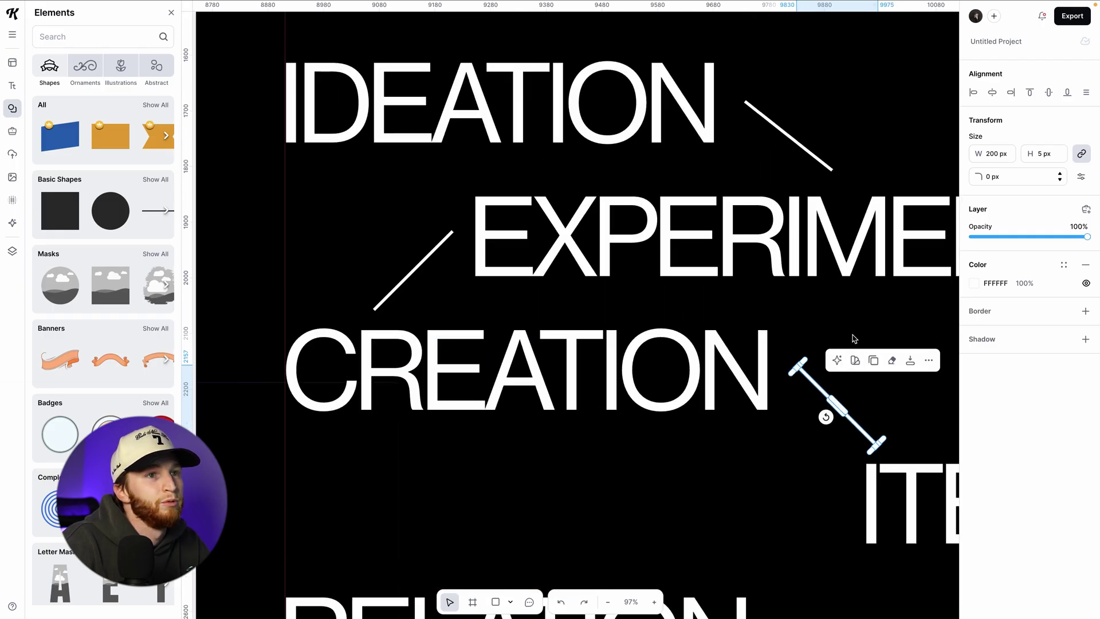
scroll(851, 339, down, 2)
scroll(851, 339, down, 2)
drag(867, 241, 797, 361)
key(shift+1)
click(648, 461)
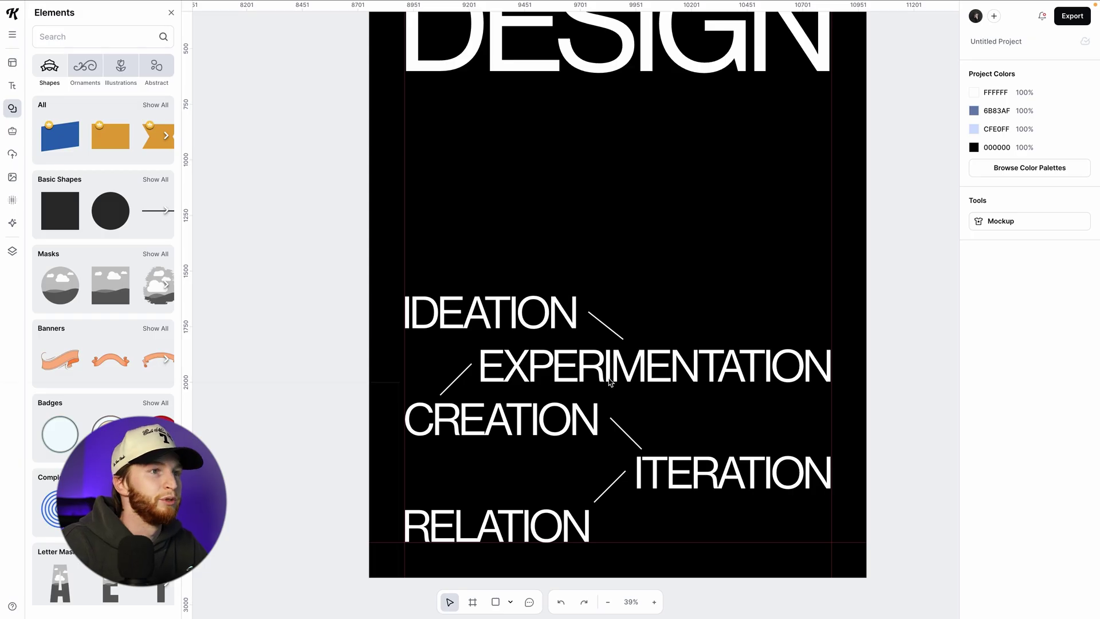
Duplicate EXPERIMENTATION above IDEATION as center-aligned text and set its font size to 80 after trying 140 and 120.
drag(604, 377, 606, 213)
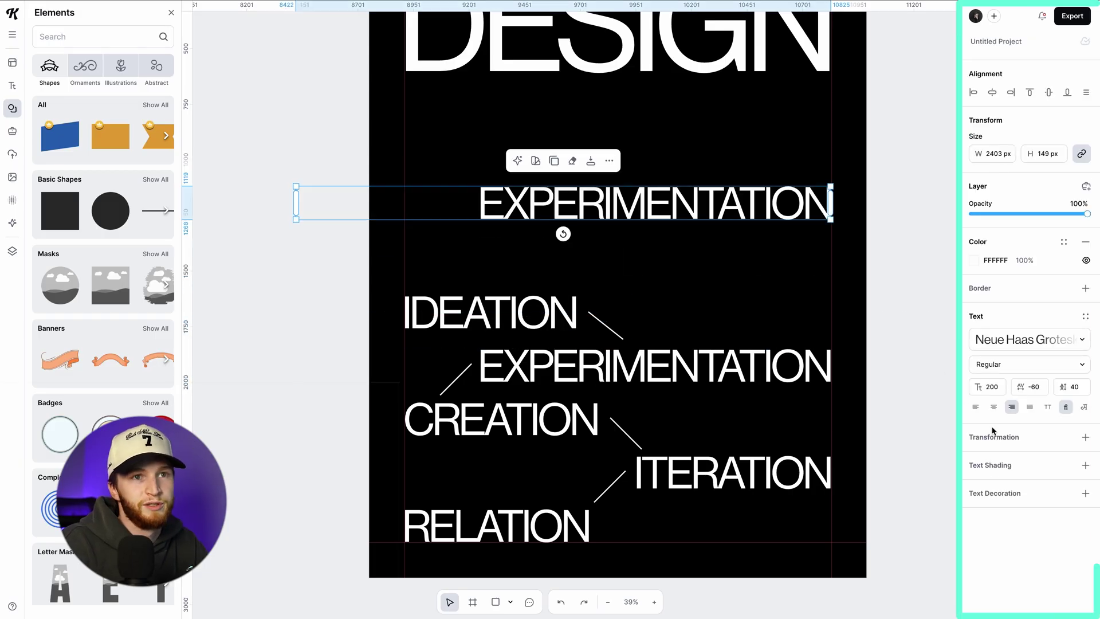
click(994, 408)
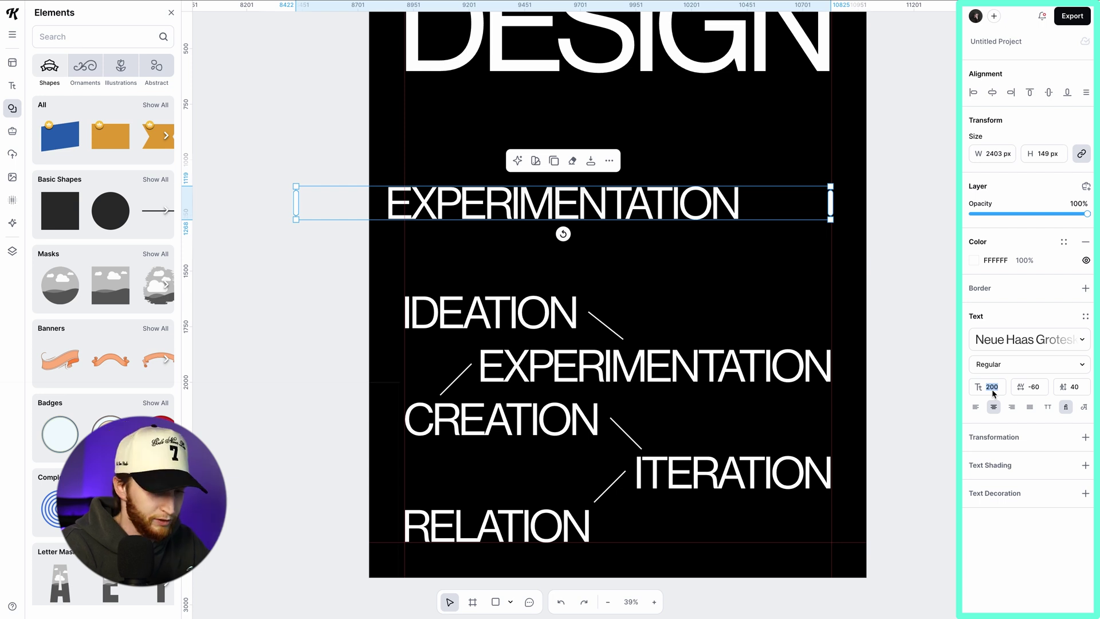
click(992, 387)
text(140)
key(Return)
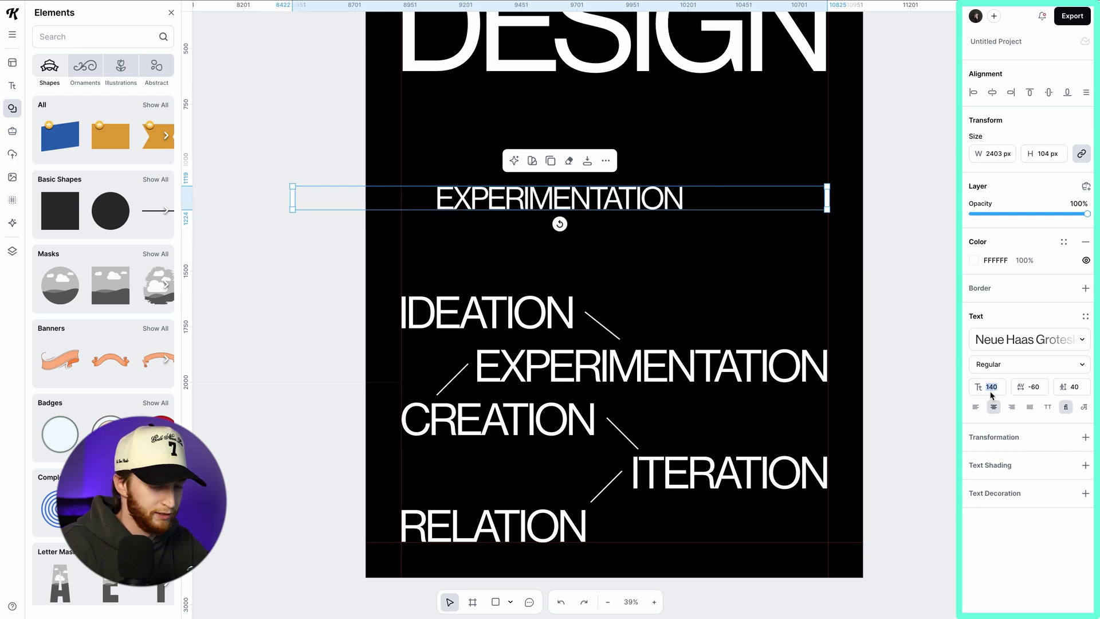
text(120)
key(Return)
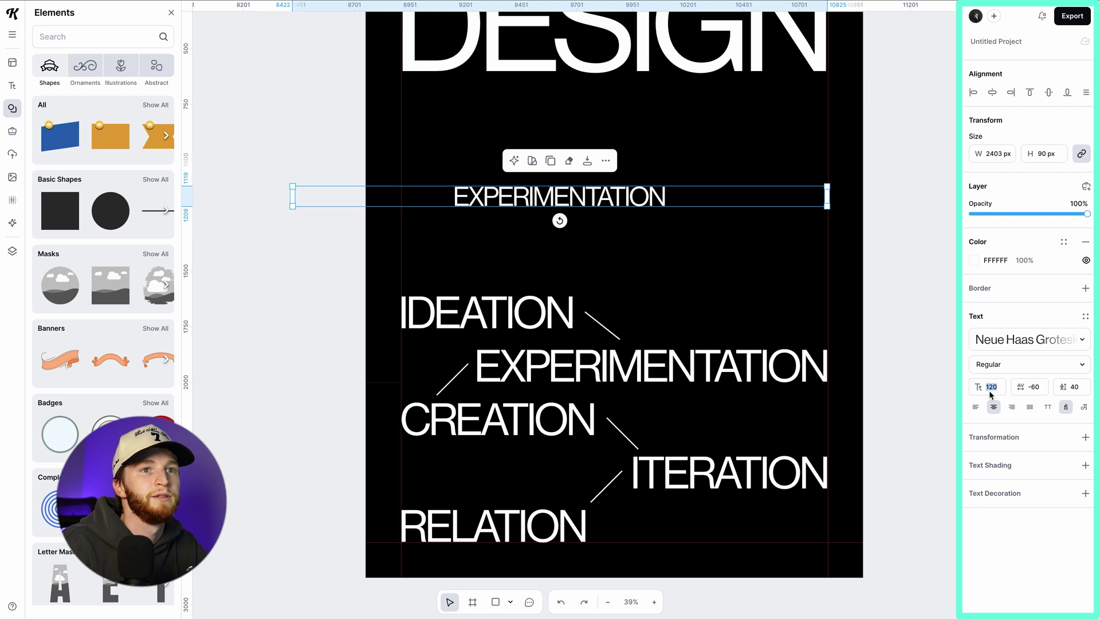
text(80)
key(Return)
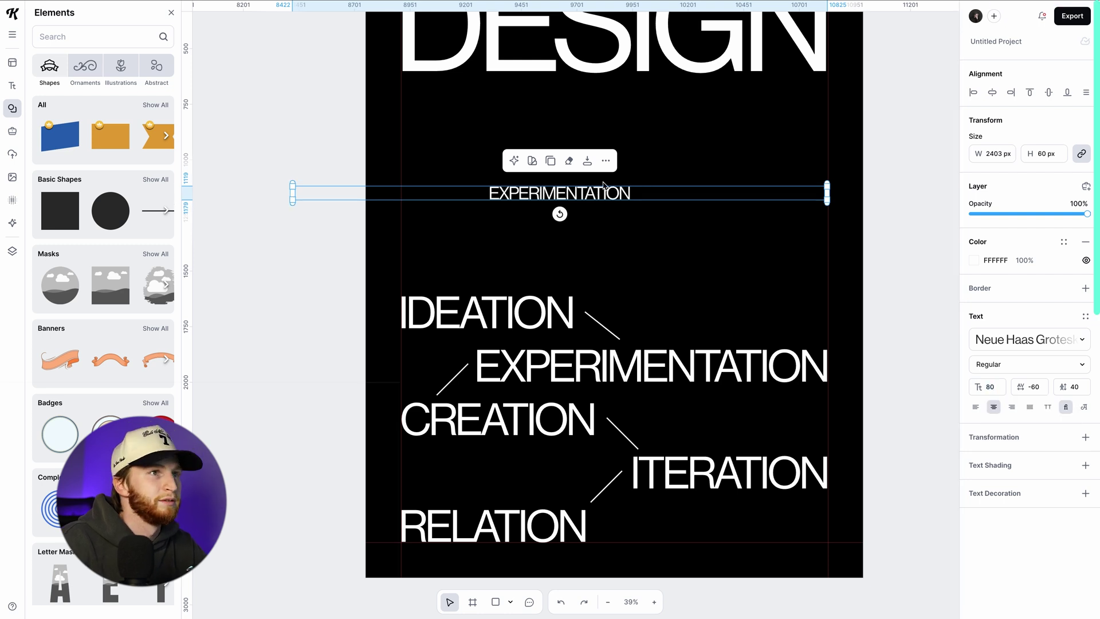
Narrow the small copy's text box to about 1648 px and center it just beneath the DESIGN headline.
drag(605, 187, 682, 149)
drag(903, 162, 818, 157)
drag(686, 162, 671, 143)
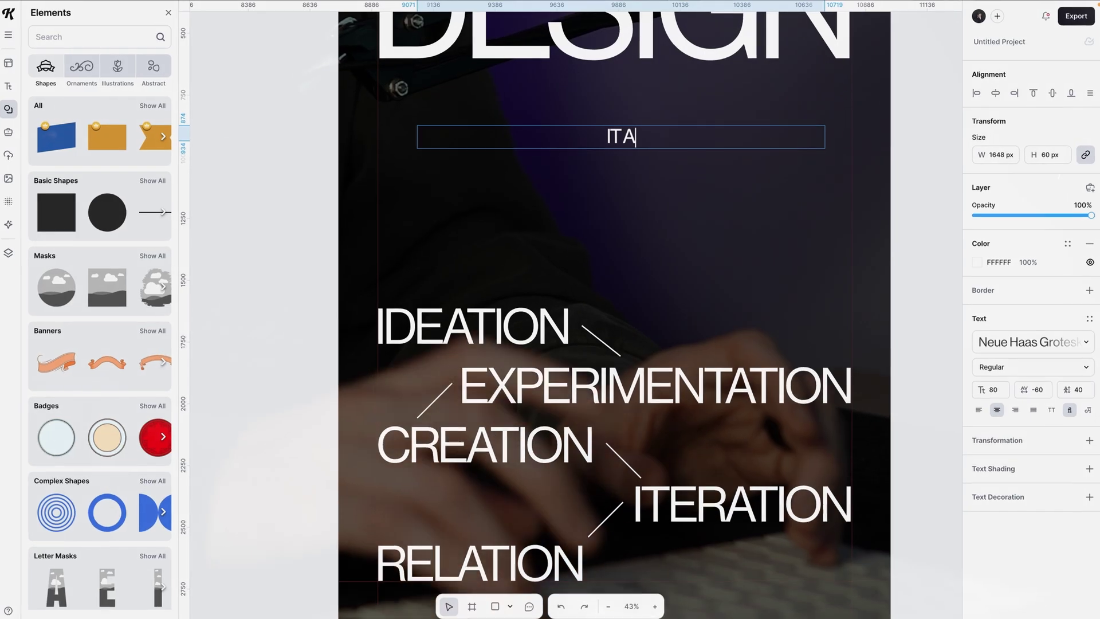
Fill the small text box under DESIGN with "IT ALL STARTS WITH AN IDEA. THEN WE ENTER SANDBOX MODE, WHERE THE IDEAS START TO TAKE SHAPE.".
text(LL SA)
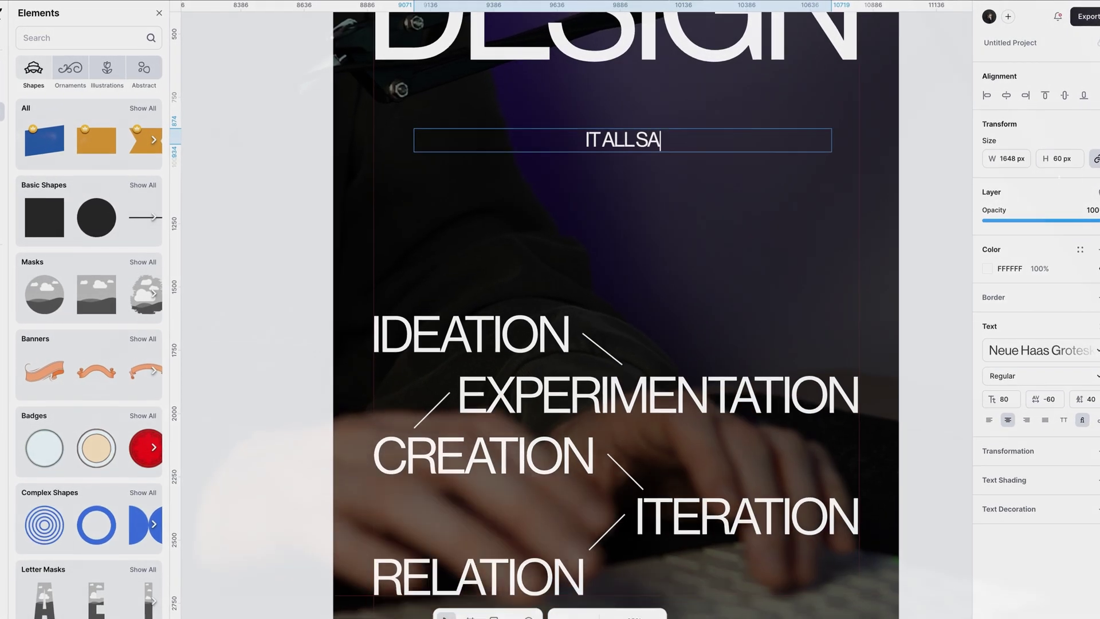
key(BackSpace)
text(TARTS WITH AN IDEA. THEN WE ENTE)
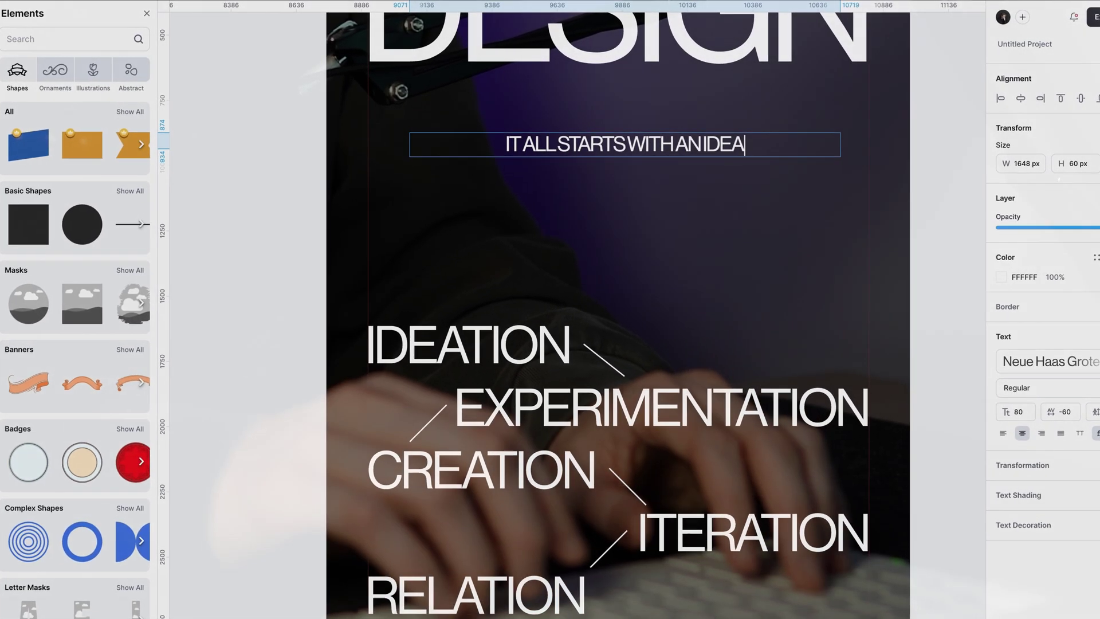
text(R SANDBOX MODE)
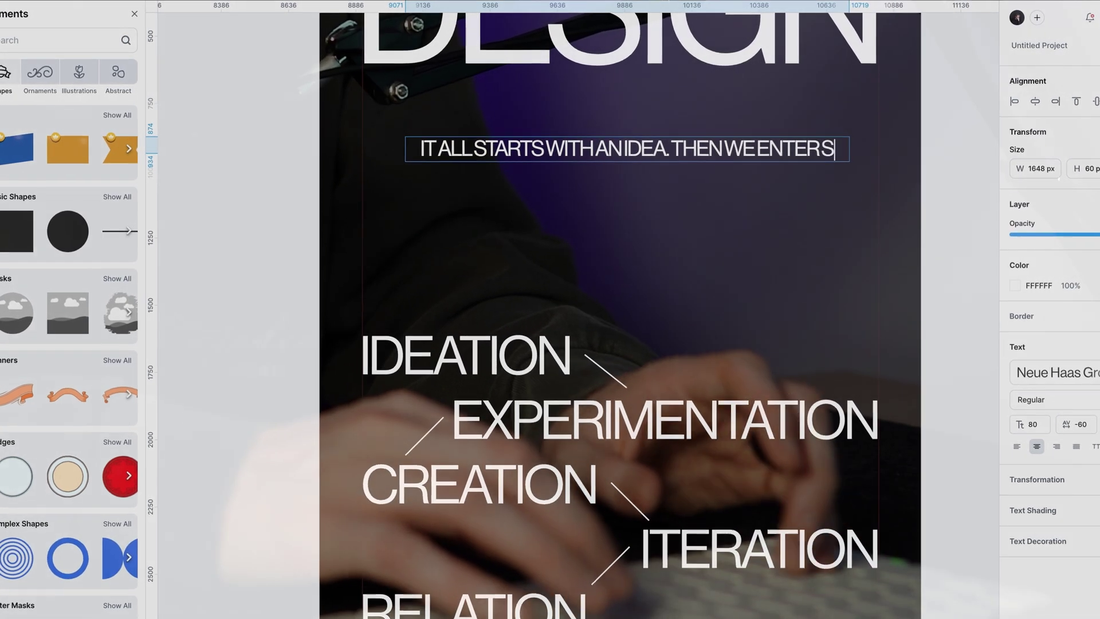
text(, WHERE THE )
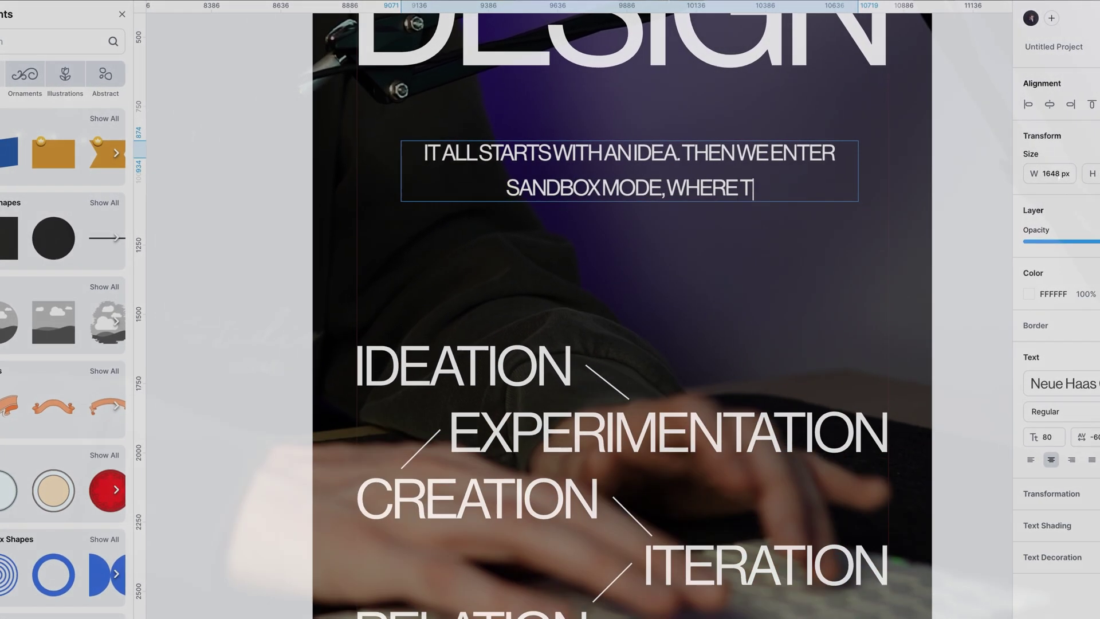
text(IDEAS START)
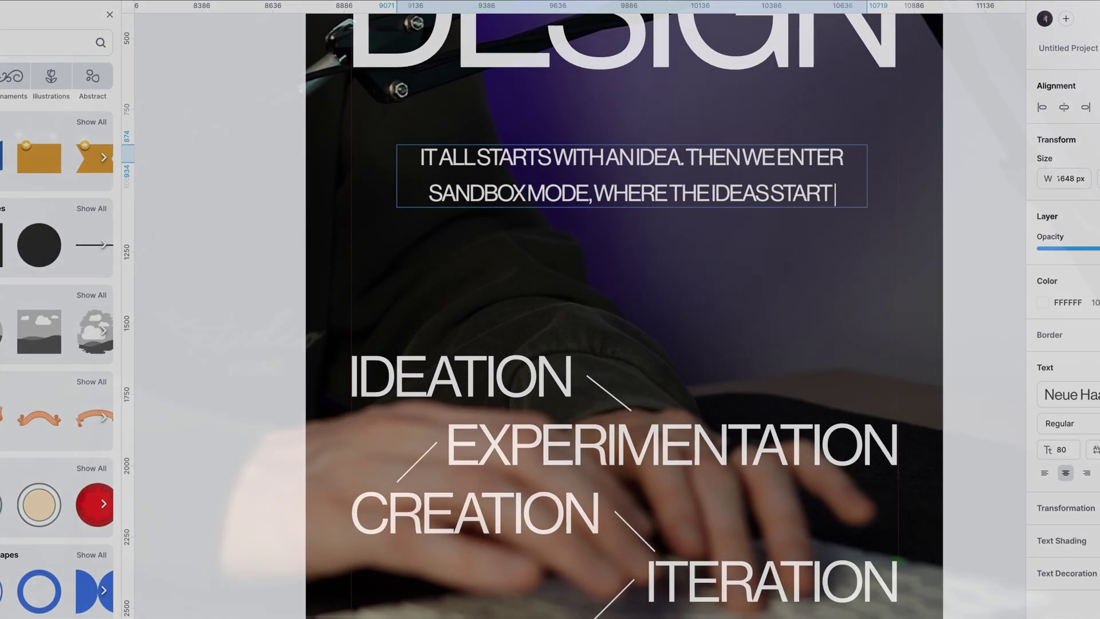
text( TO TAKE SHA)
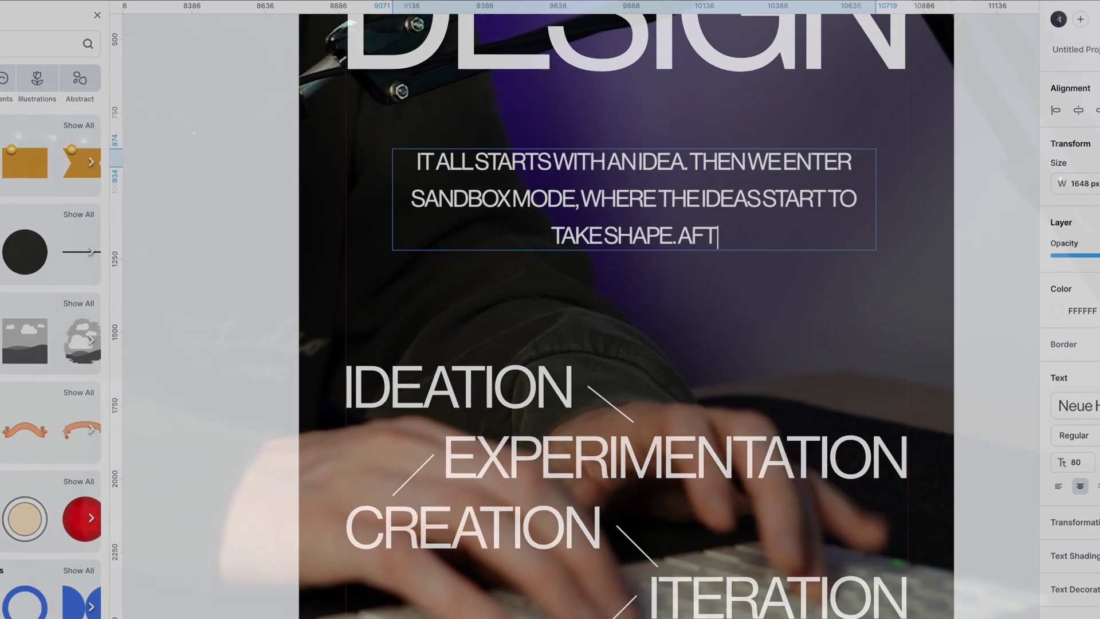
Append "AFTER THAT WE MOLD OUR IDEAS INTO CONCEPTS AND DESIGNS. MOST TIME THESES WILL NEED CHANGES SO WE ITERATE. THEN WE SHARE OUR WORK WITH OTHERS".
text(PE. AFTER THAT WE MOLD OUR IDEAS)
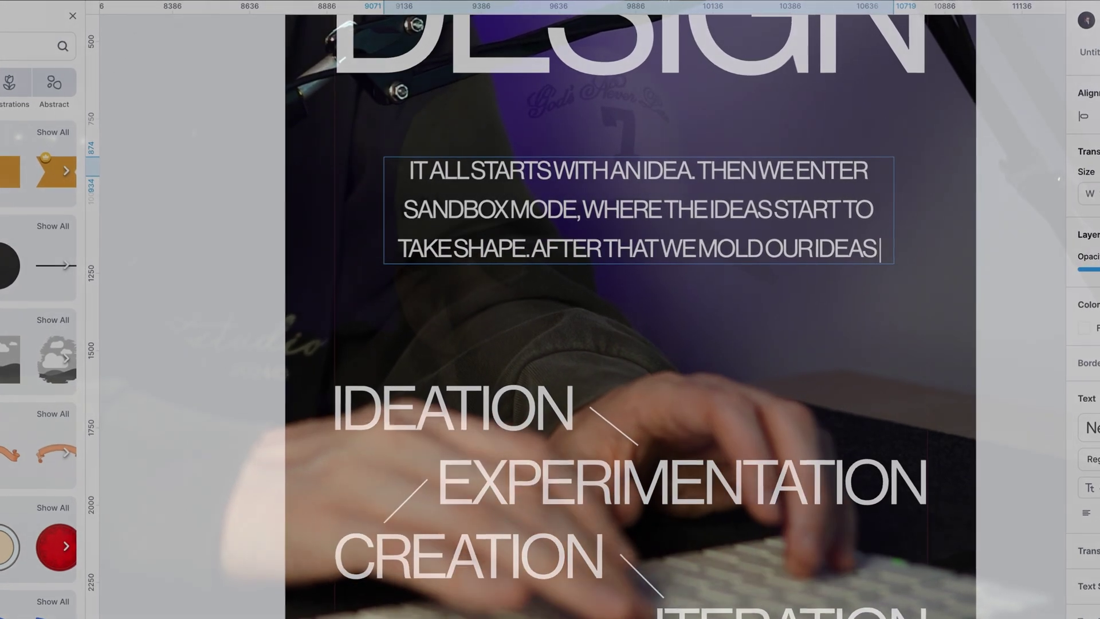
text( INTO CONCEPTS AND DESIGNS. MOST TIME THESES WILL NEED CHANGES SO WE ITERATE. THEN WE SHAR)
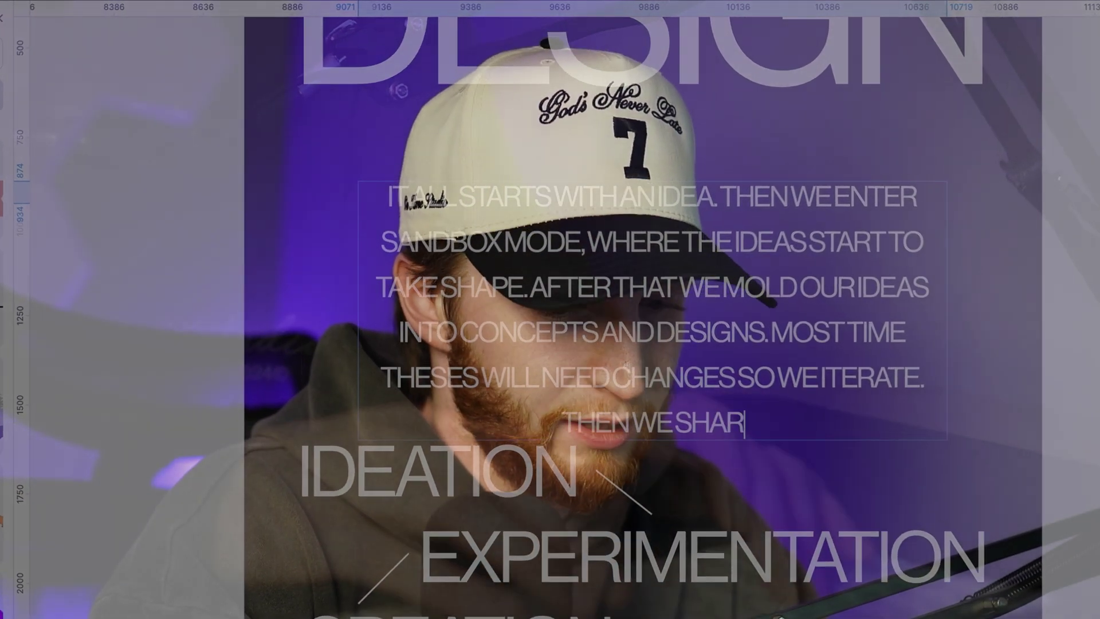
text(E OUR)
text(WITH OTHE)
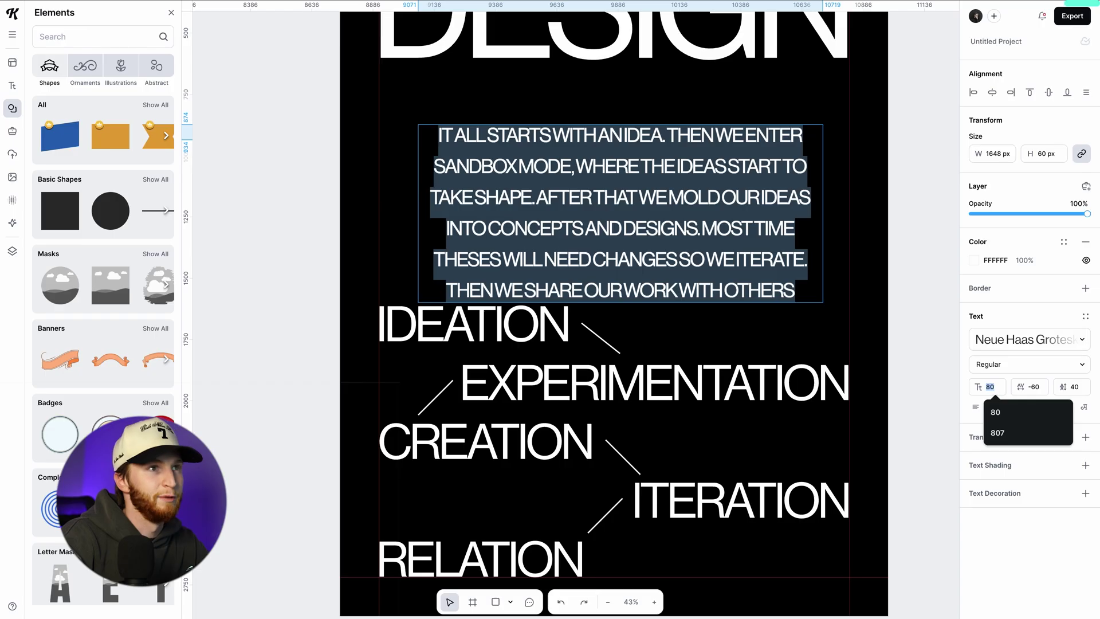
Set the whole paragraph's font size to 40 and narrow its text box symmetrically beneath the DESIGN headline.
text(40)
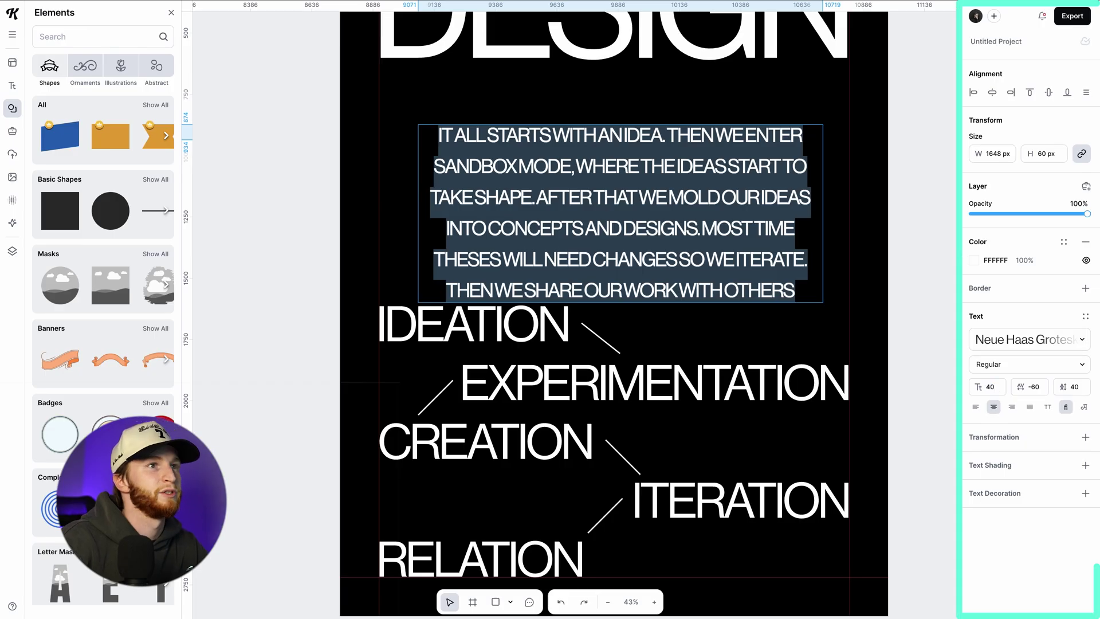
key(Return)
drag(823, 142, 767, 143)
key(Escape)
Move the paragraph slightly up beneath DESIGN and scale it to about 1359 × 215 px with font size 43, keeping it horizontally centered.
scroll(775, 268, down, 3)
scroll(658, 252, up, 2)
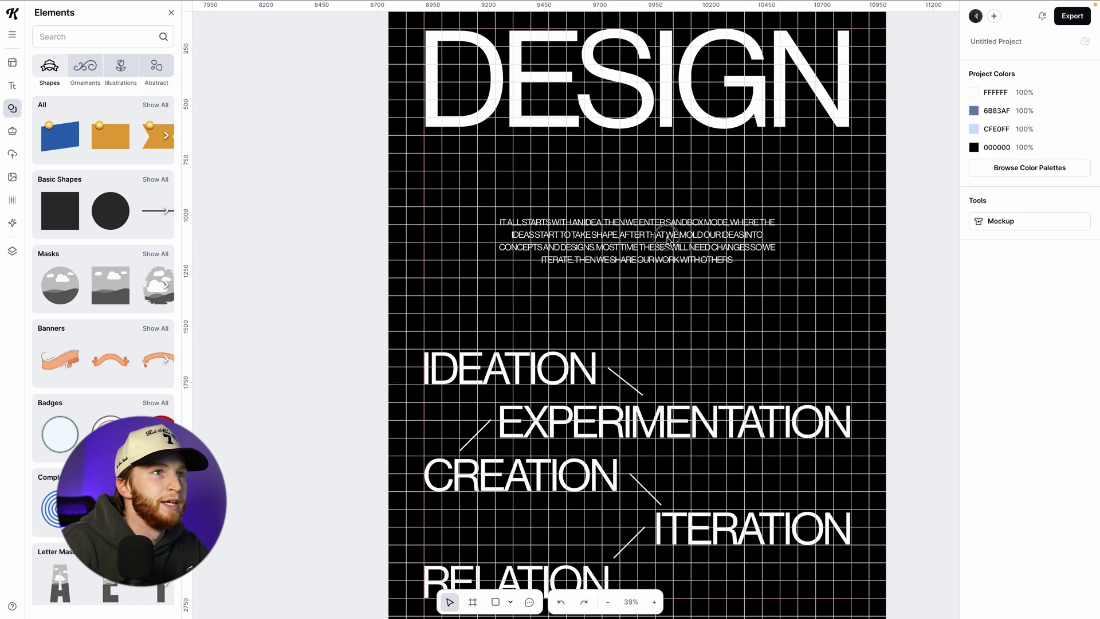
drag(667, 241, 667, 231)
drag(781, 253, 789, 261)
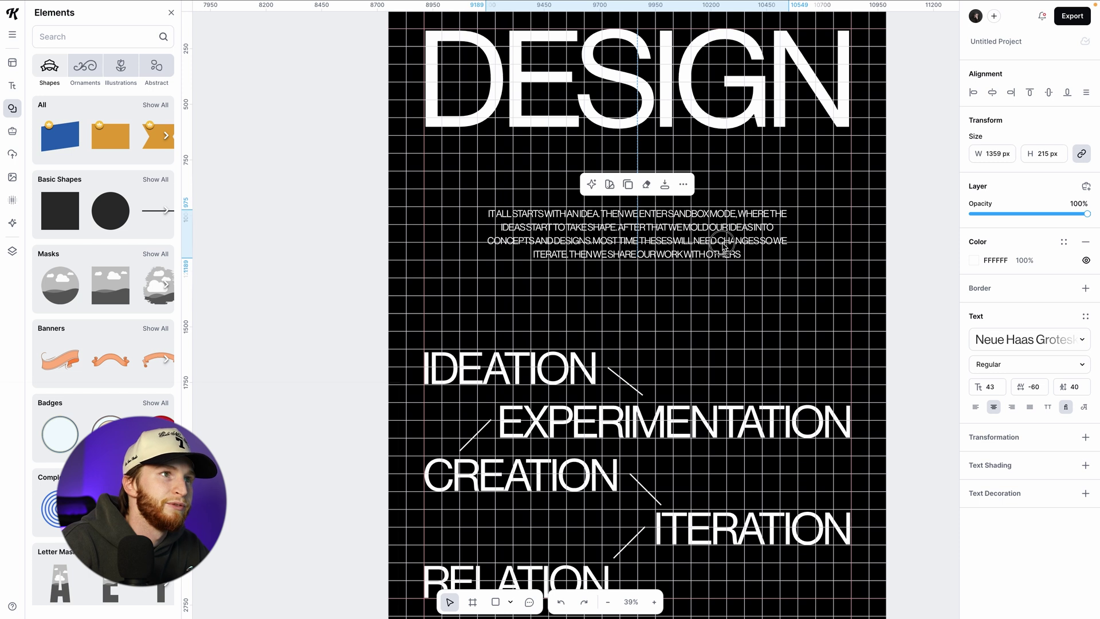
click(931, 262)
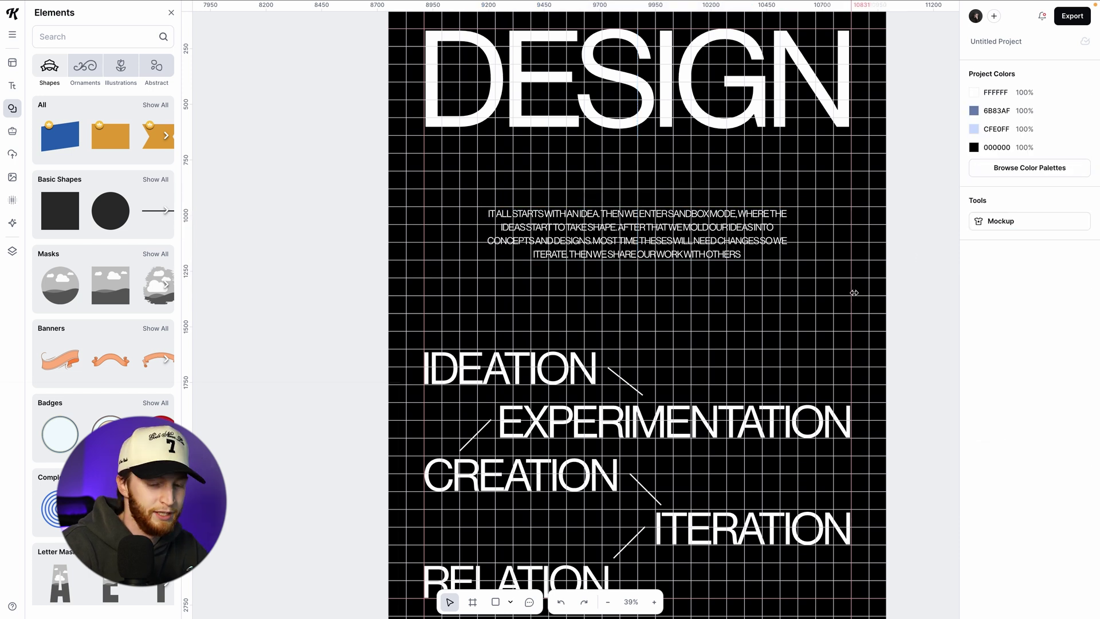
click(682, 224)
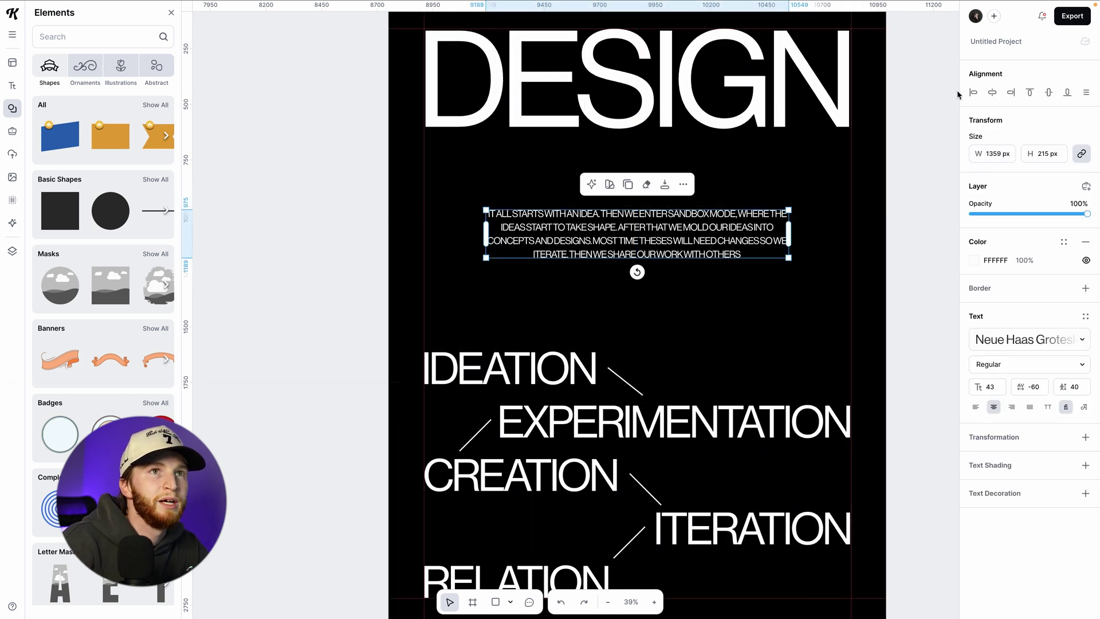
click(920, 159)
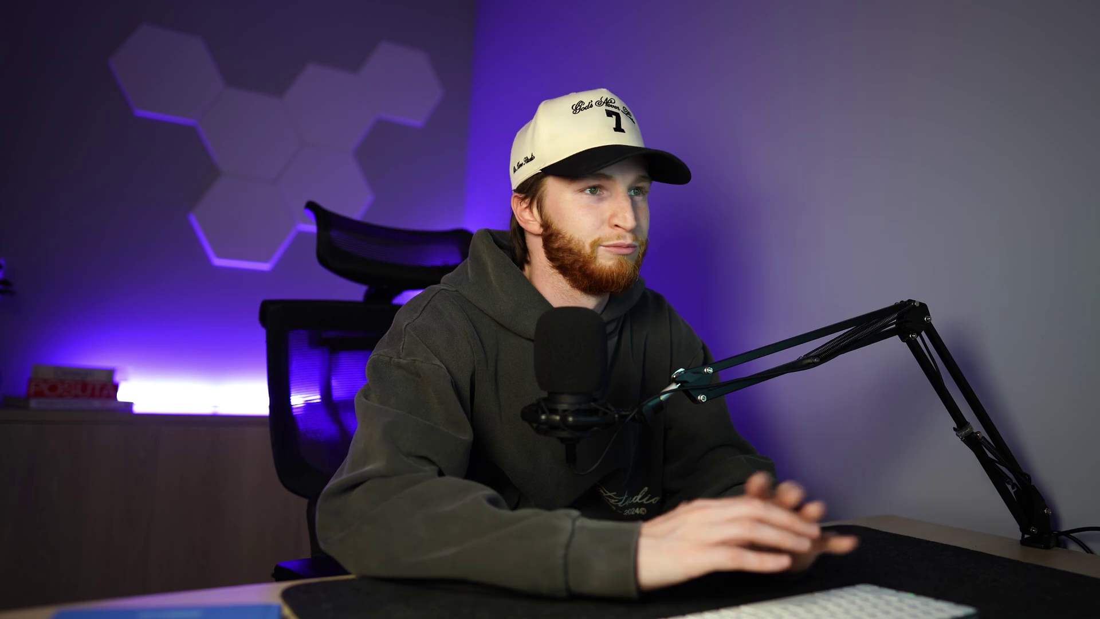